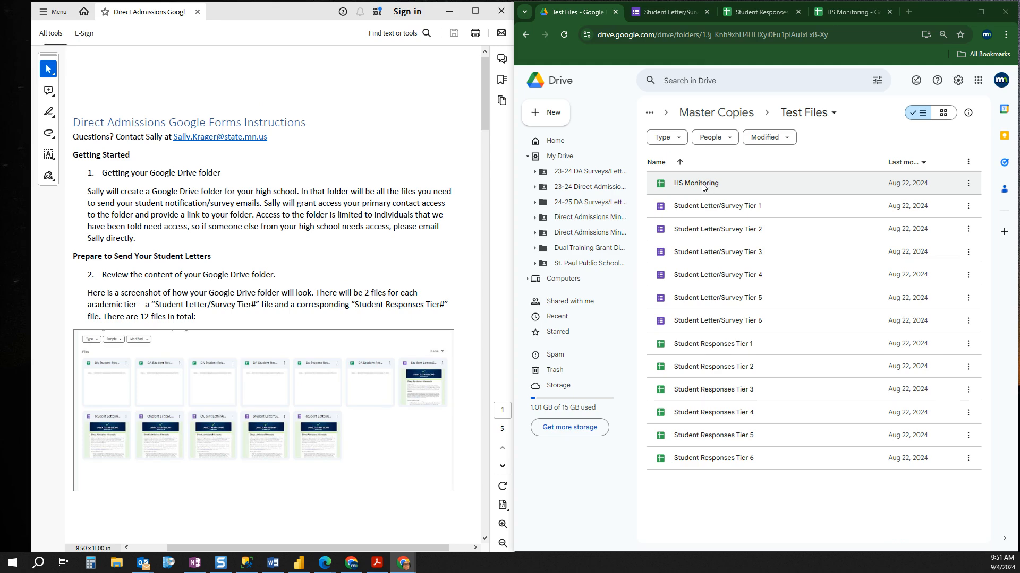
Step: Read ahead to steps 3 and 4 of the instructions and bring up the Student Responses Tier 6 spreadsheet
scroll(248, 384, down, 2)
scroll(248, 385, down, 14)
scroll(259, 395, down, 10)
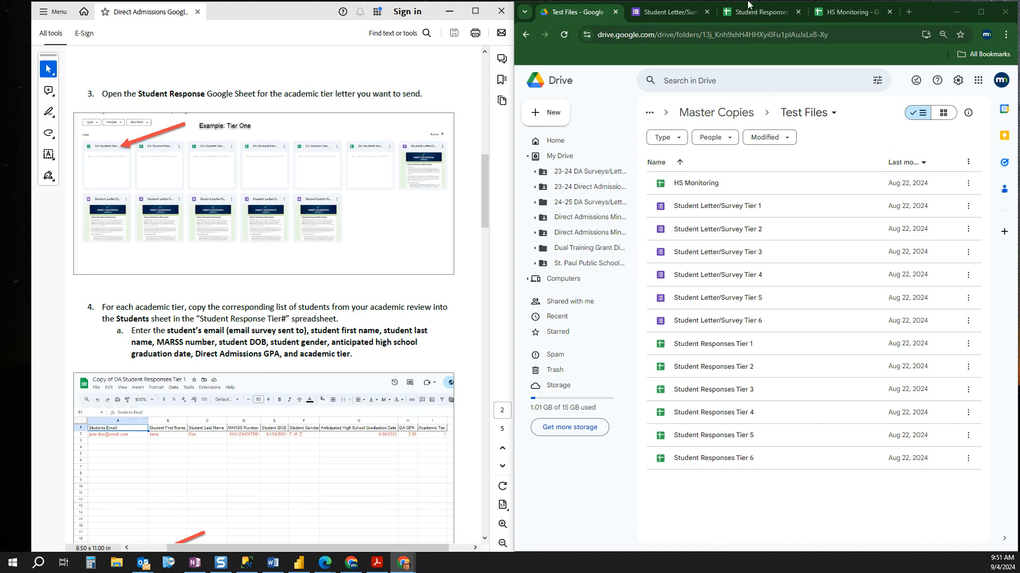
mouse_move(758, 14)
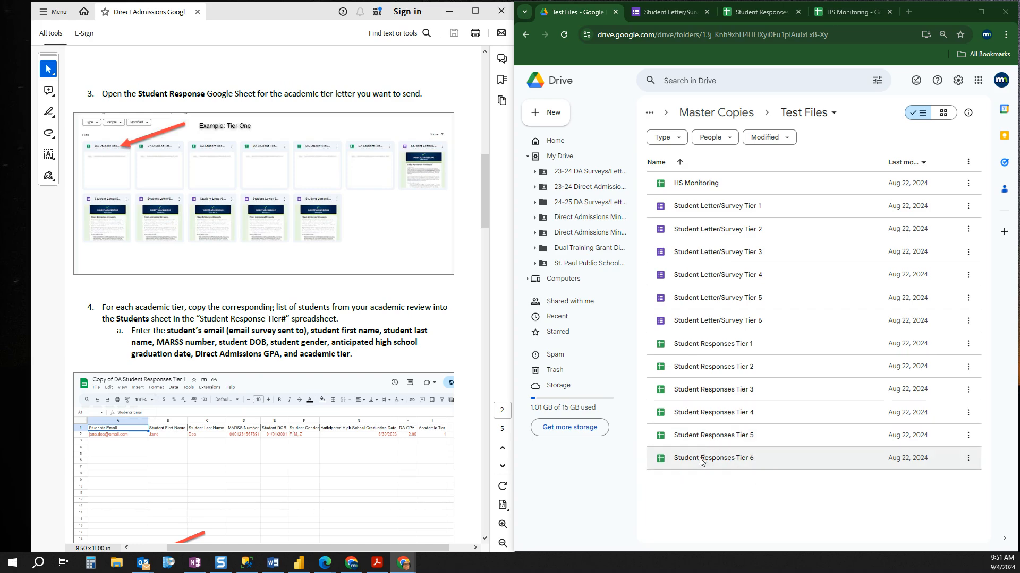
click(758, 12)
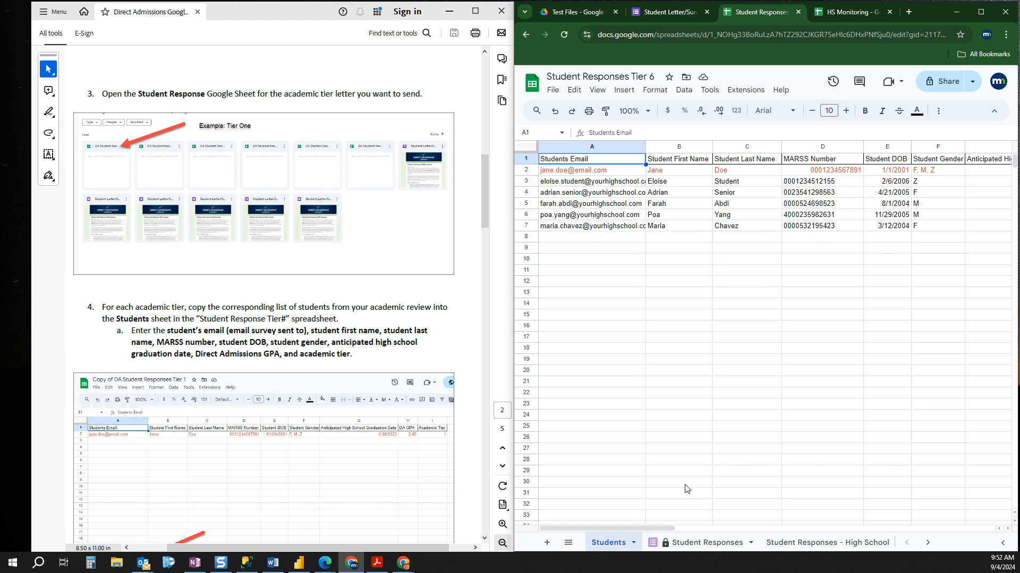
Step: Examine the DA GPA and Academic Tier columns for the students listed in the Students sheet
drag(647, 528, 740, 543)
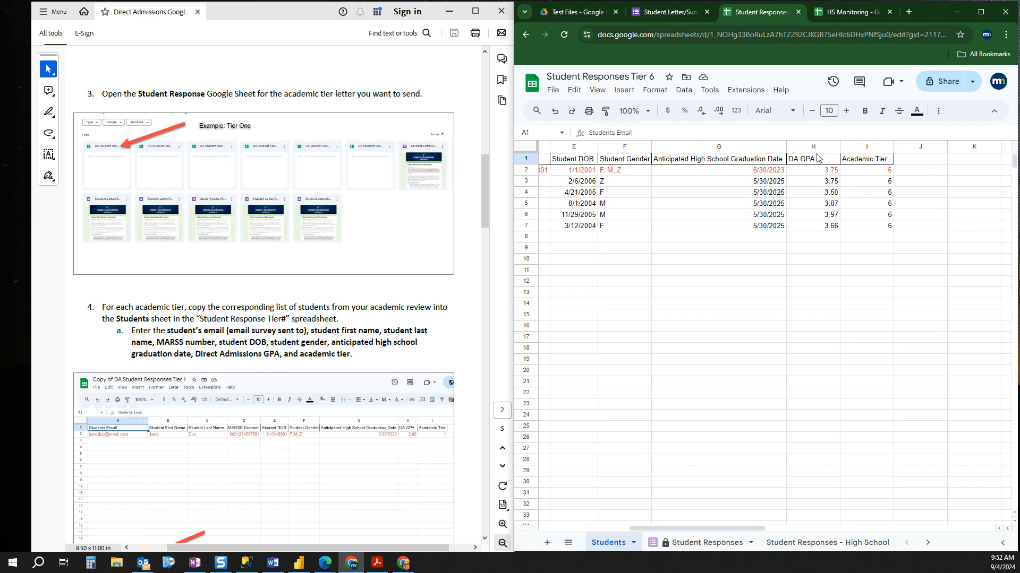
drag(822, 228, 820, 180)
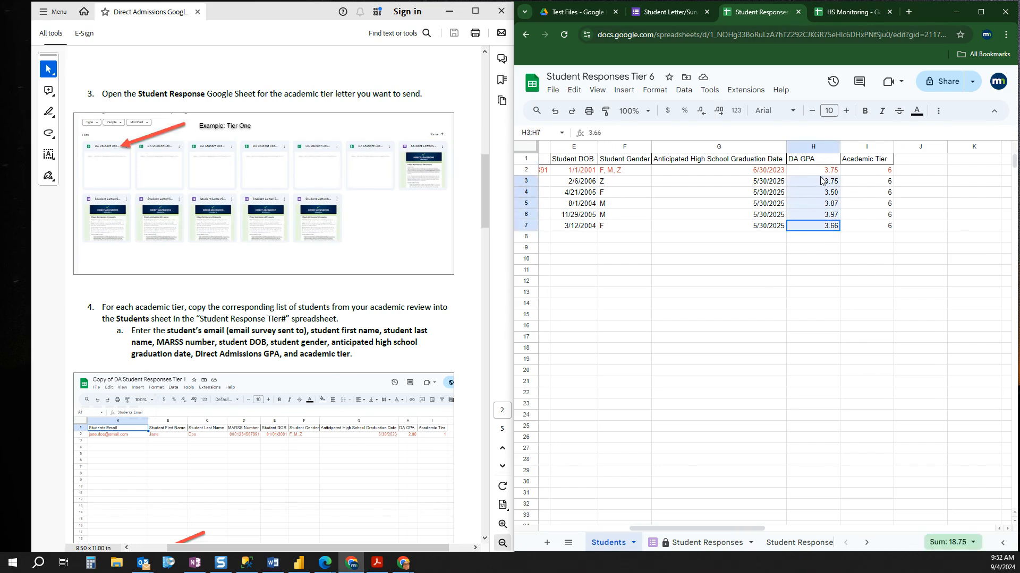
drag(888, 227, 887, 171)
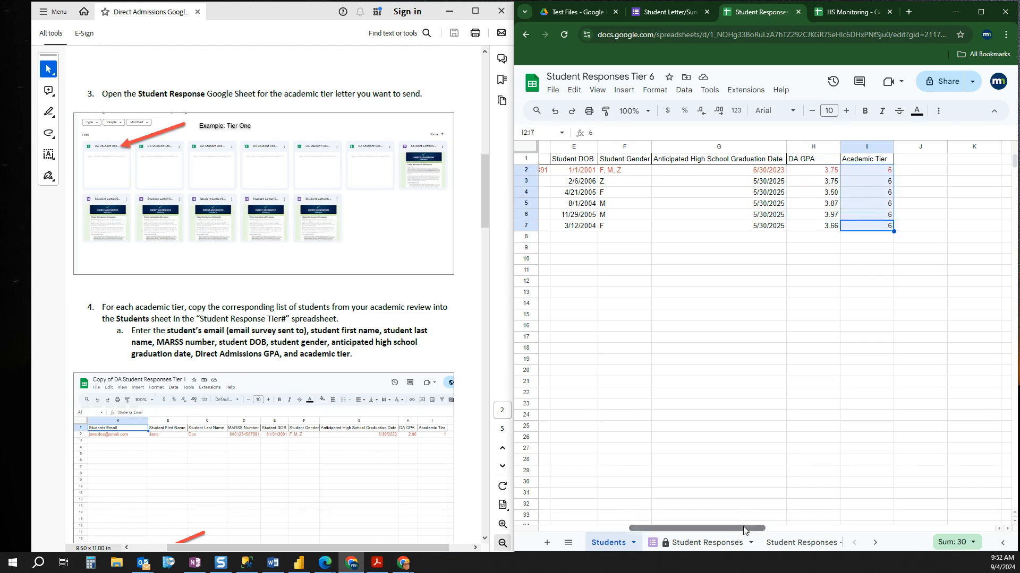
drag(743, 527, 628, 536)
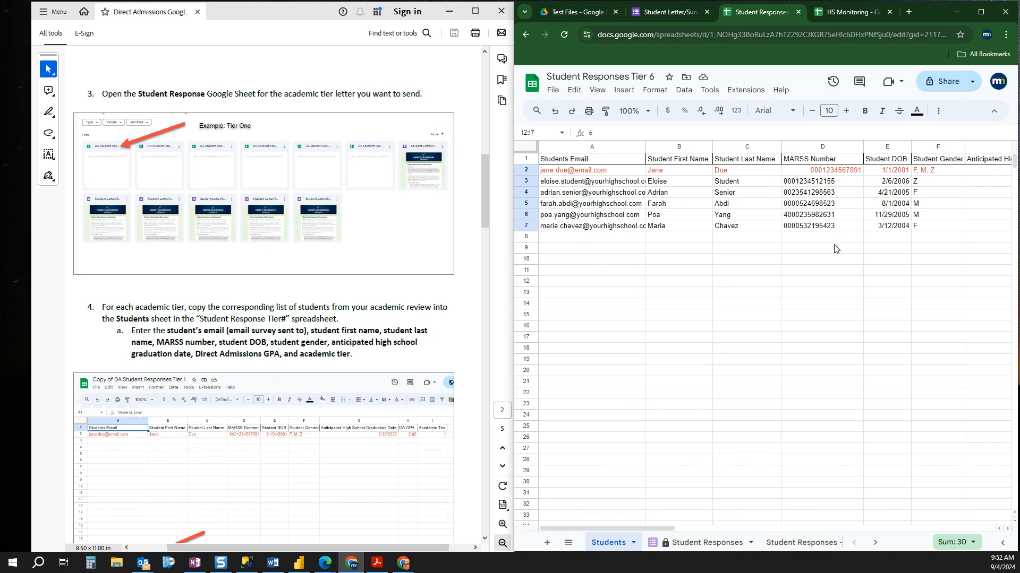
Step: Read the instructions on sending surveys and student letters, including how to fill out the Send Form
scroll(340, 345, down, 5)
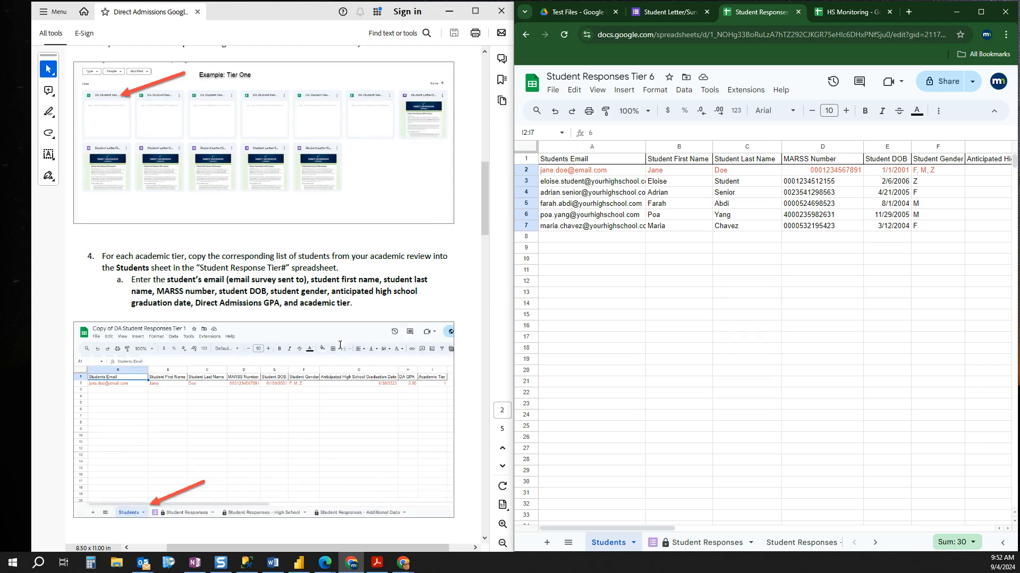
scroll(345, 367, down, 1)
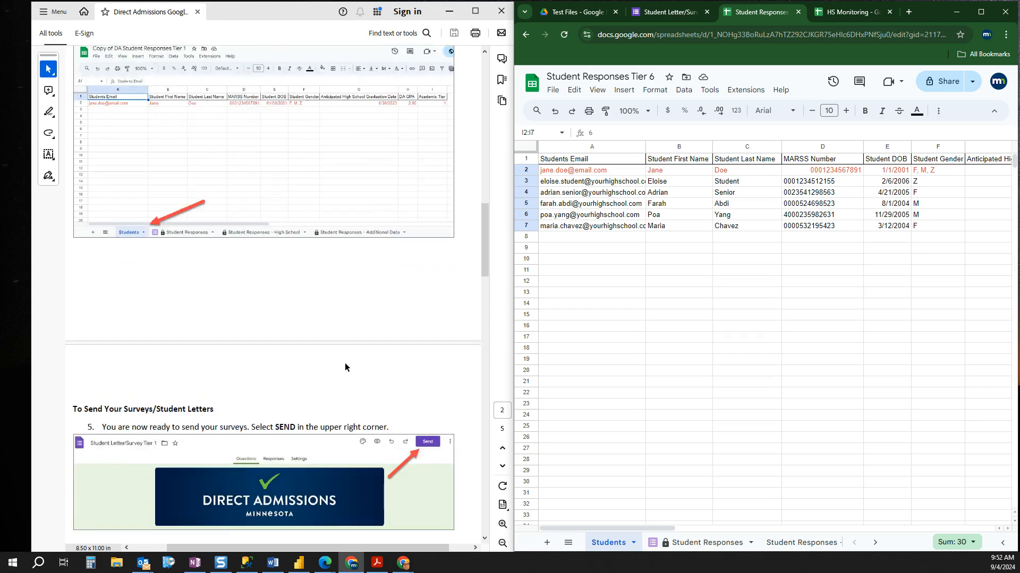
scroll(360, 481, down, 2)
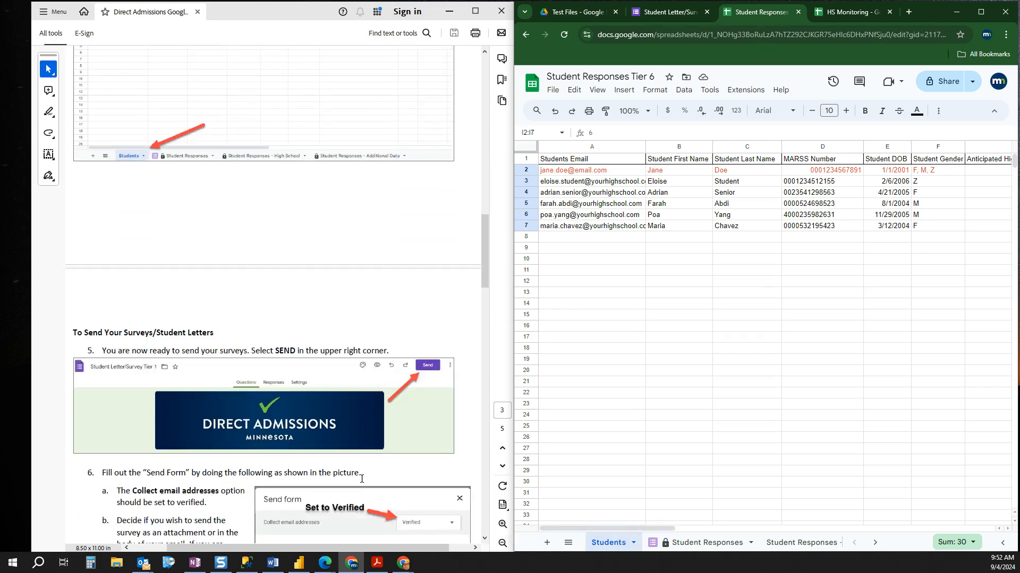
scroll(368, 474, down, 2)
scroll(368, 474, down, 2)
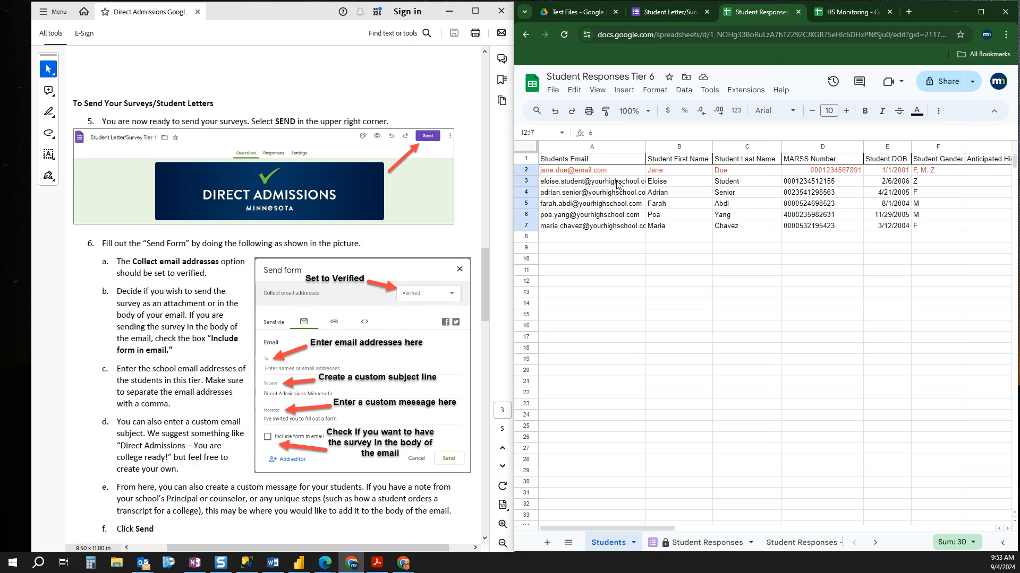
Step: Copy the student email addresses in cells A3:A7 of the Students sheet, leaving out the red example row
drag(617, 186, 628, 228)
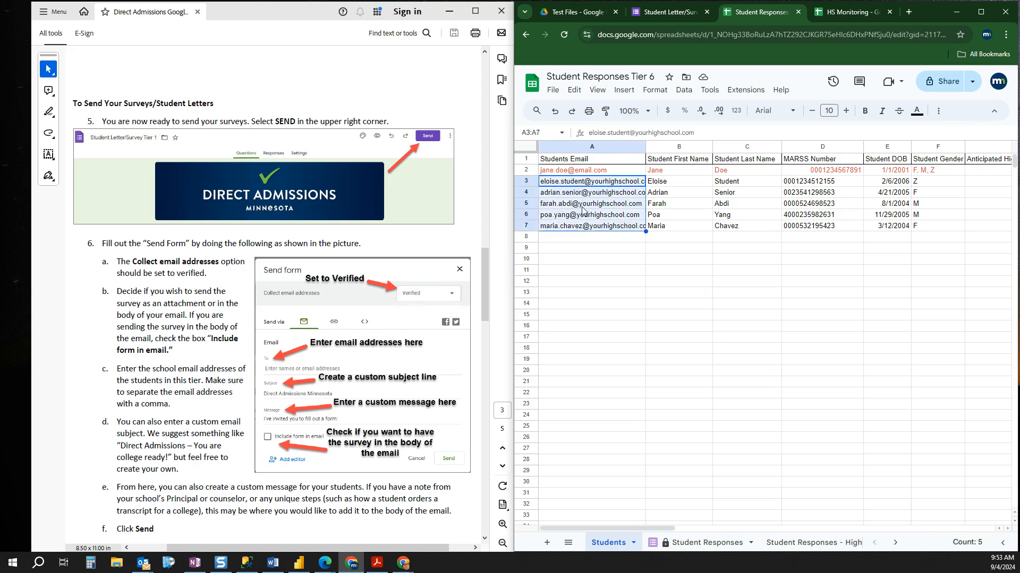
right_click(600, 208)
click(637, 208)
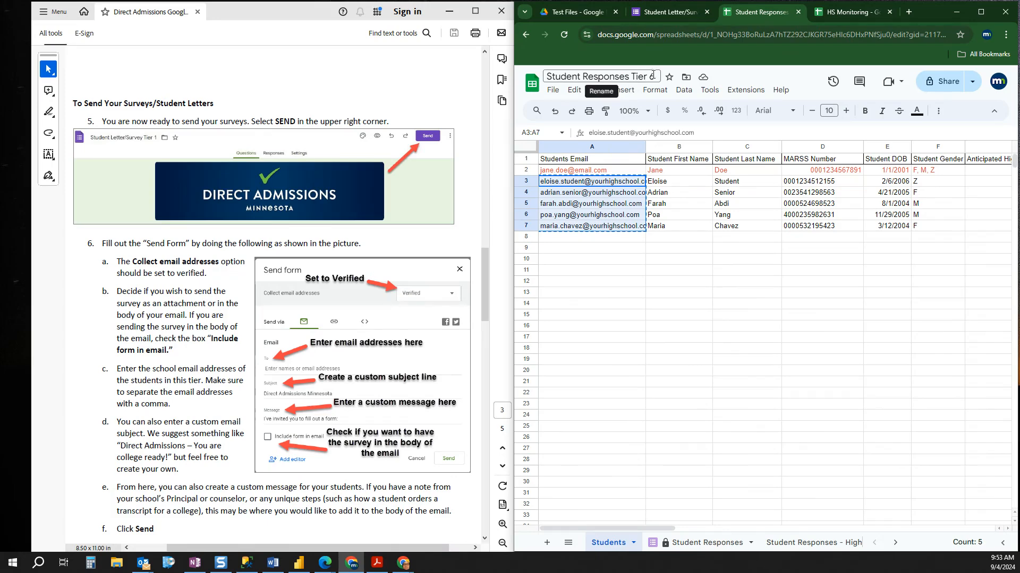
Step: Bring up the Student Letter/Survey Tier 6 form and review its letter text, college checklist and school official sign-off block
click(576, 12)
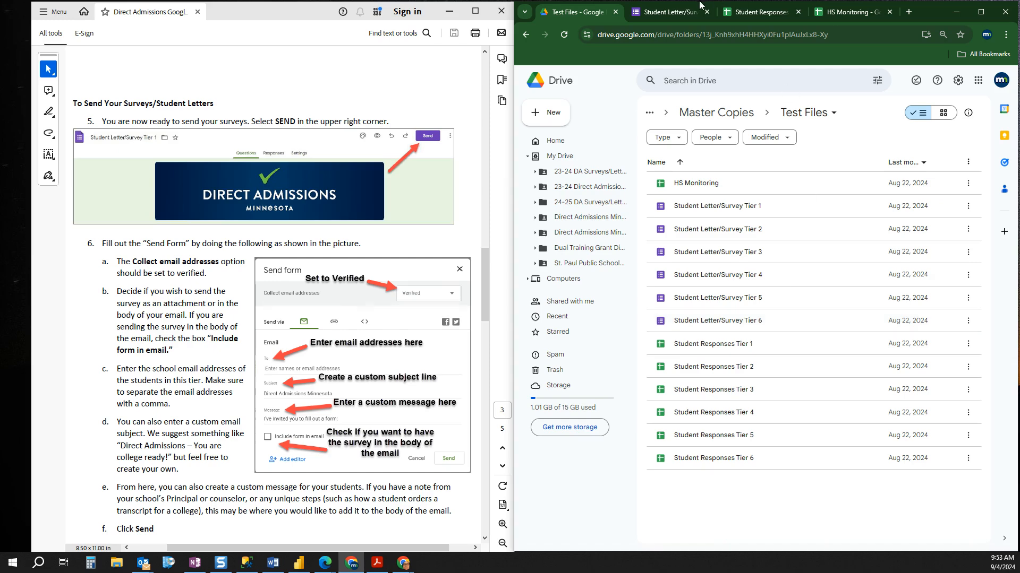
click(663, 15)
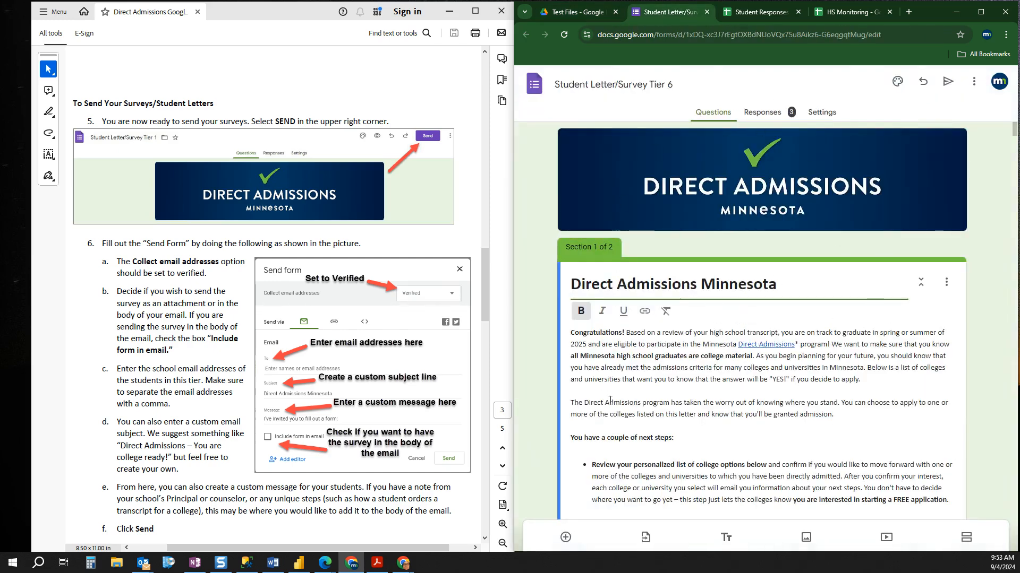
scroll(896, 356, down, 10)
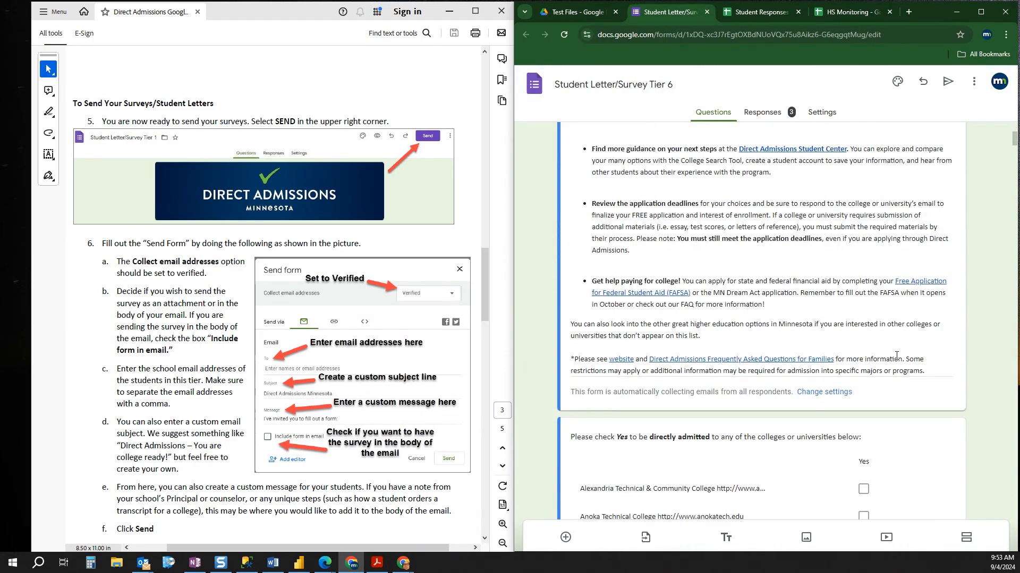
scroll(897, 355, down, 15)
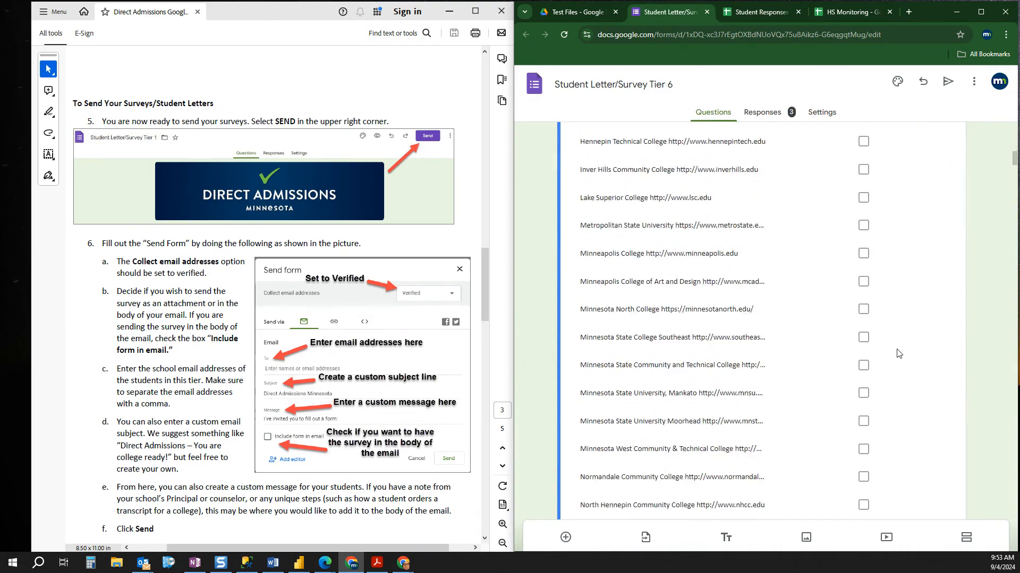
scroll(897, 353, down, 12)
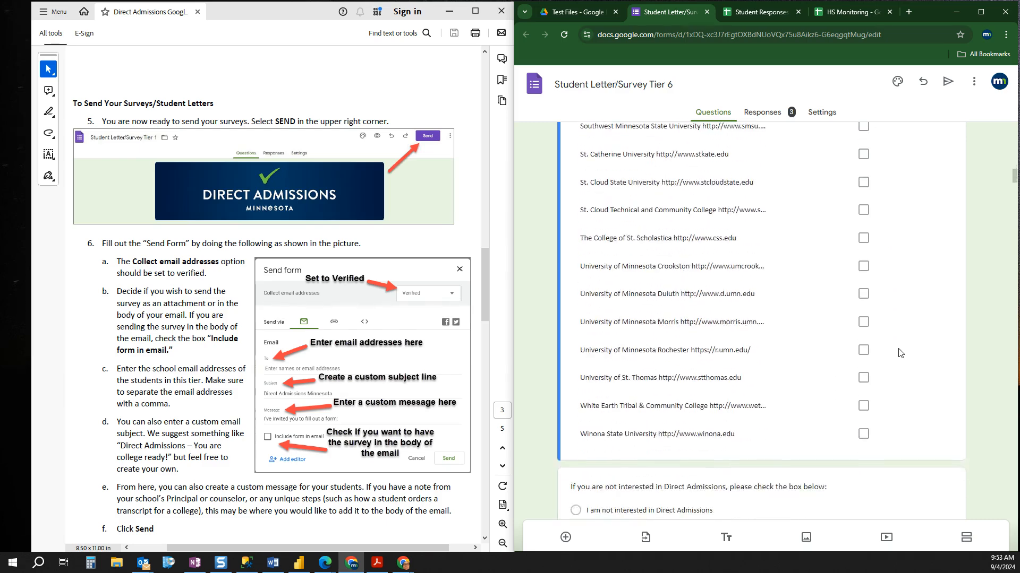
scroll(901, 353, down, 5)
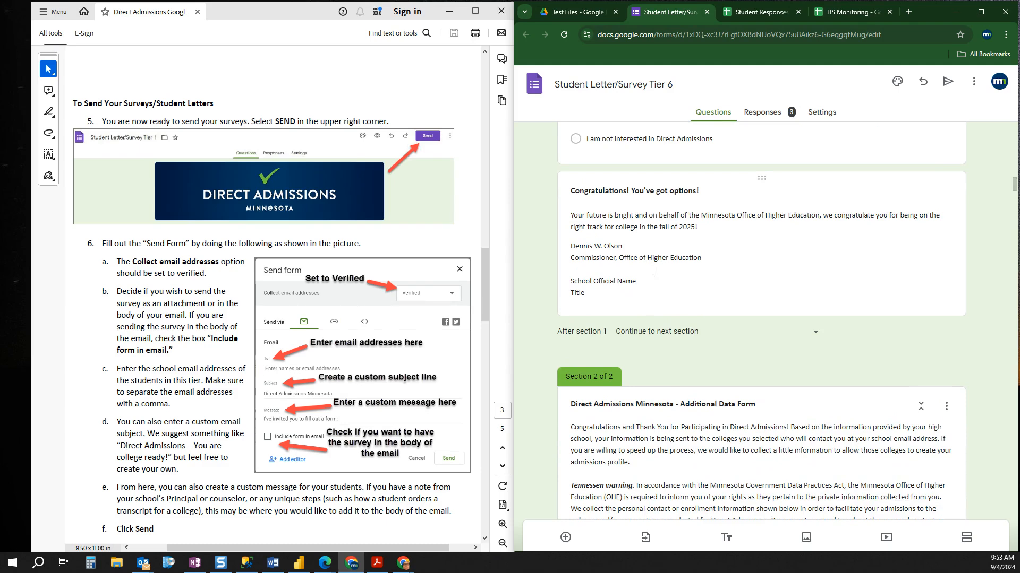
triple_click(641, 284)
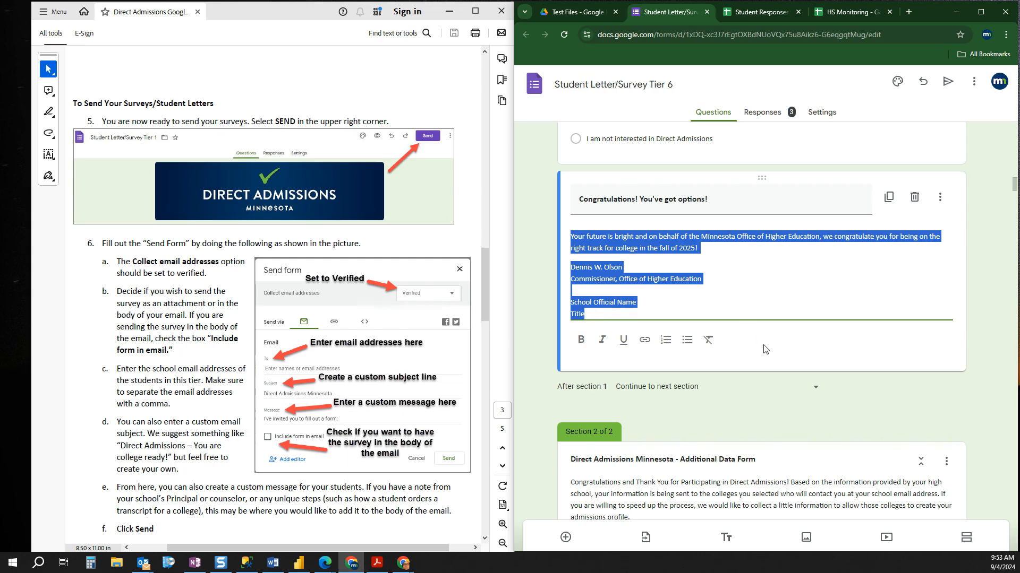
scroll(684, 295, up, 15)
scroll(845, 329, up, 12)
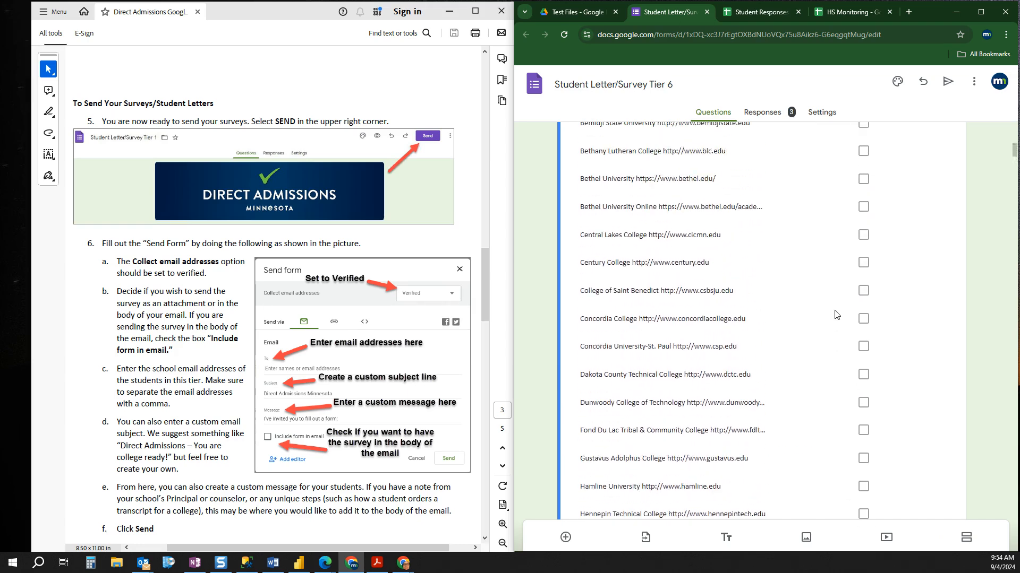
scroll(836, 314, up, 9)
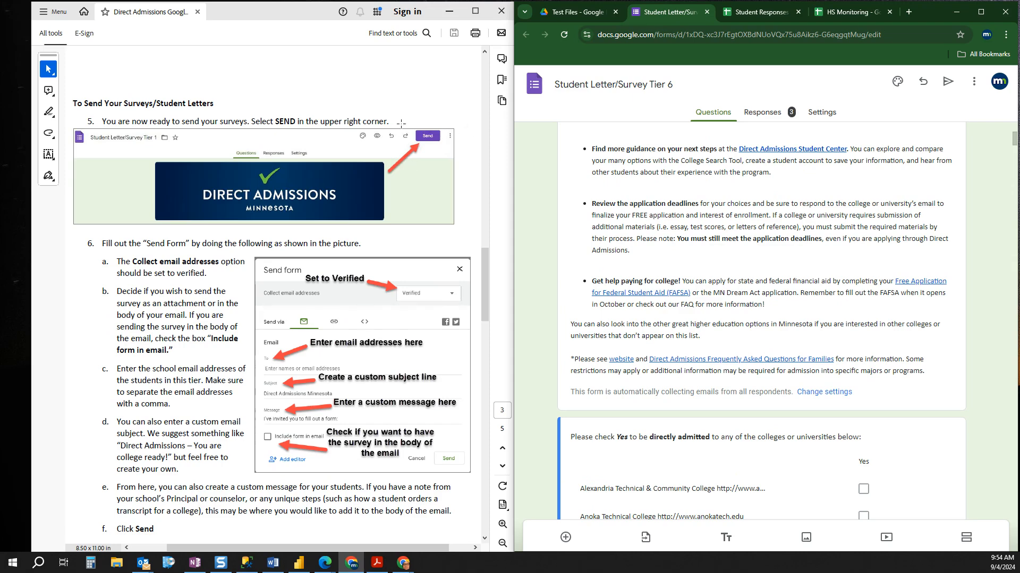
Step: Start sending the Tier 6 form by email and paste the copied student email addresses as recipients
click(948, 84)
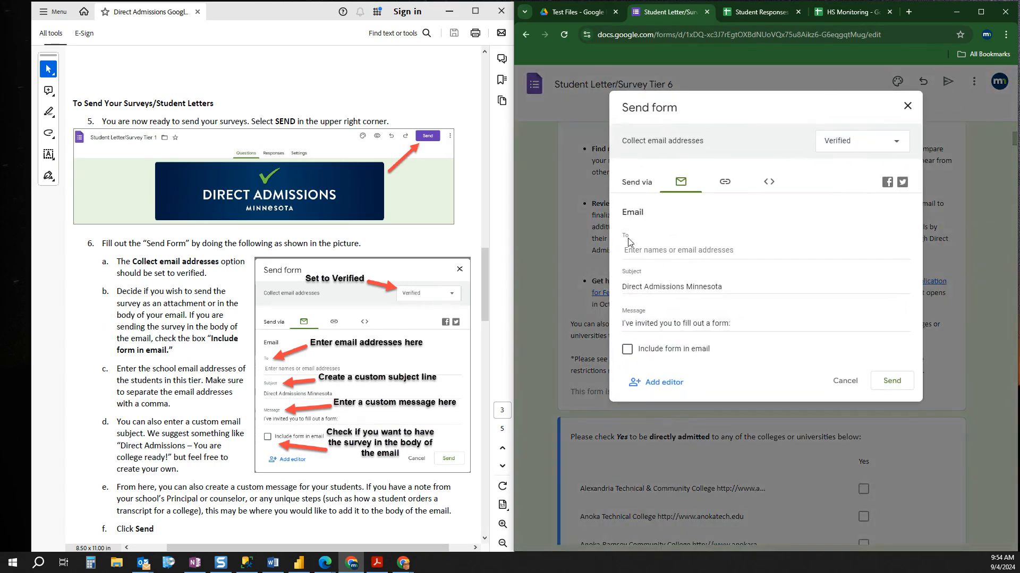
click(631, 249)
right_click(632, 251)
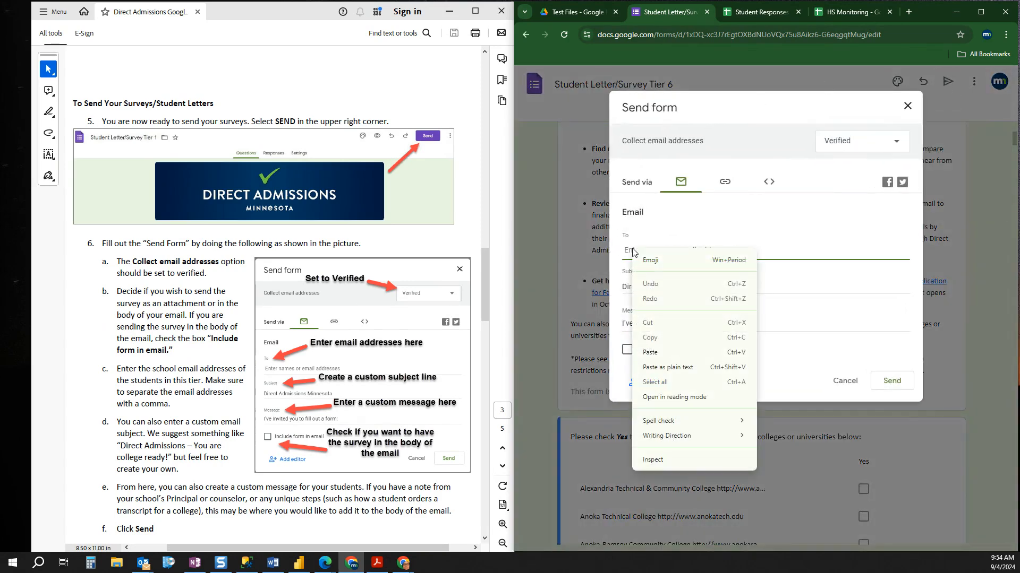
click(660, 353)
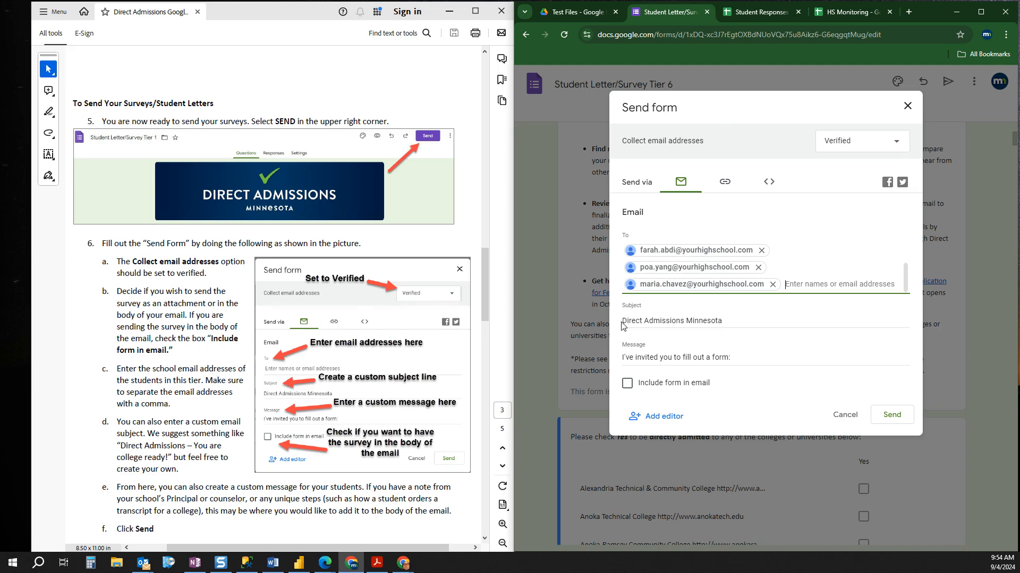
Step: Review the email's subject and message, include the form in the email, and close the Send form dialog without sending
drag(622, 325, 742, 332)
click(735, 324)
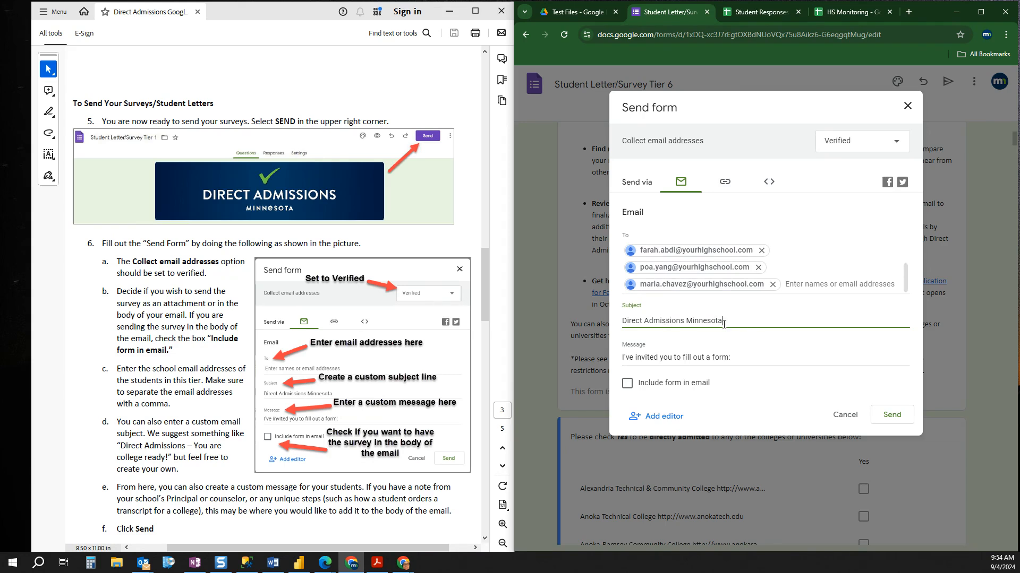
drag(742, 359, 589, 355)
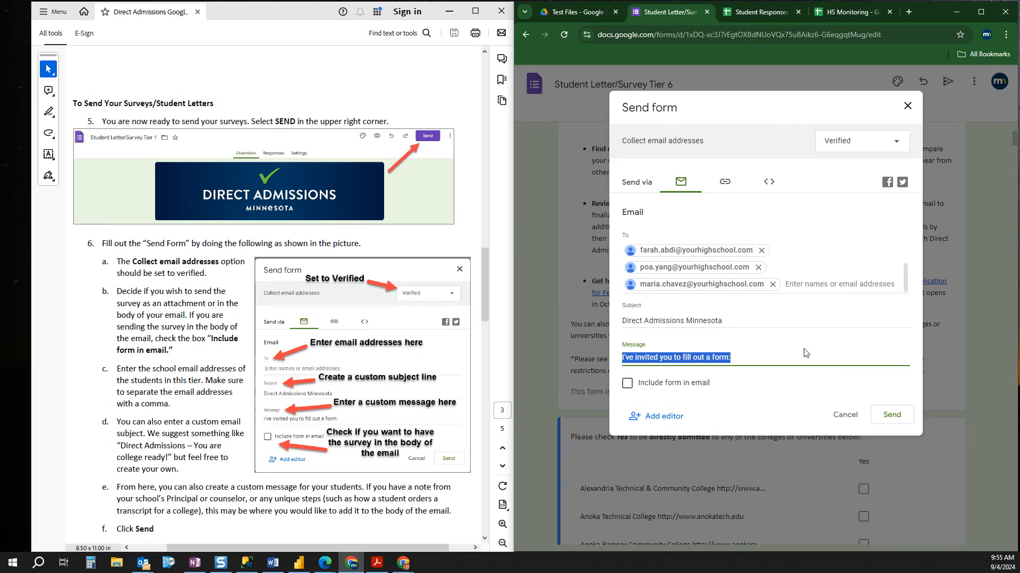
click(627, 383)
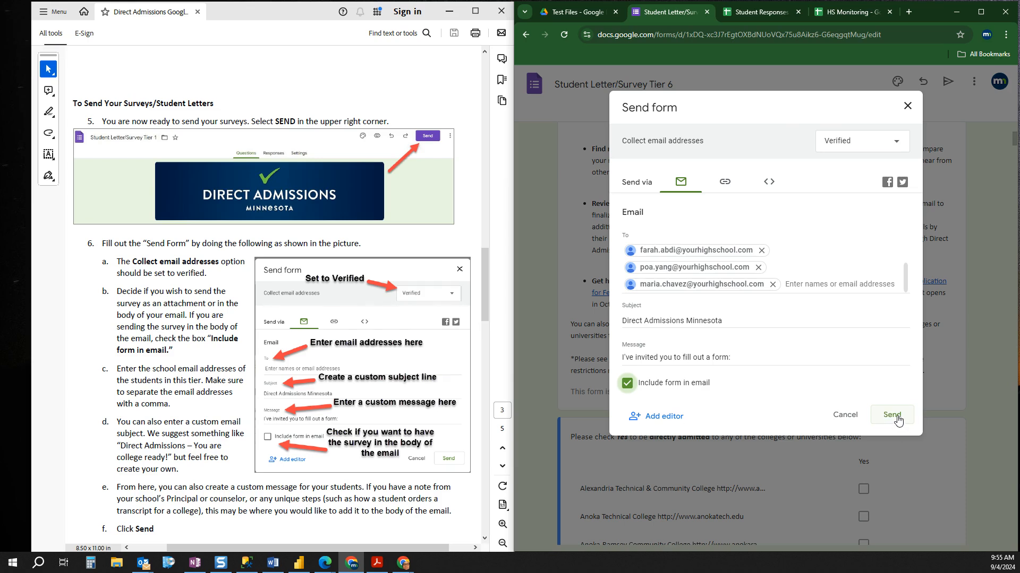
click(909, 109)
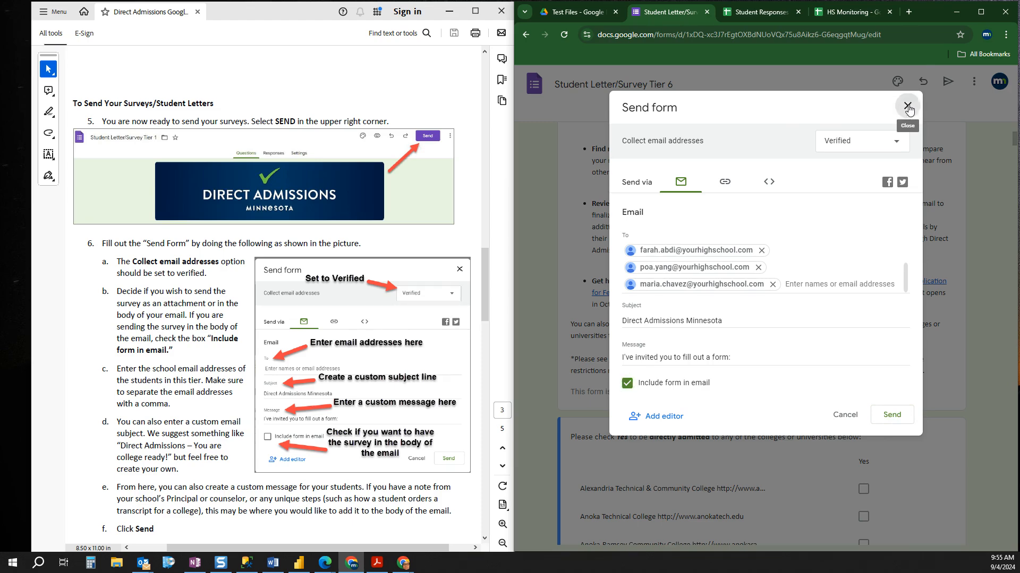
Step: Read instruction steps 7 and 8, and examine the Tier 6 form's responses for who has responded and who is still awaited
scroll(289, 465, down, 10)
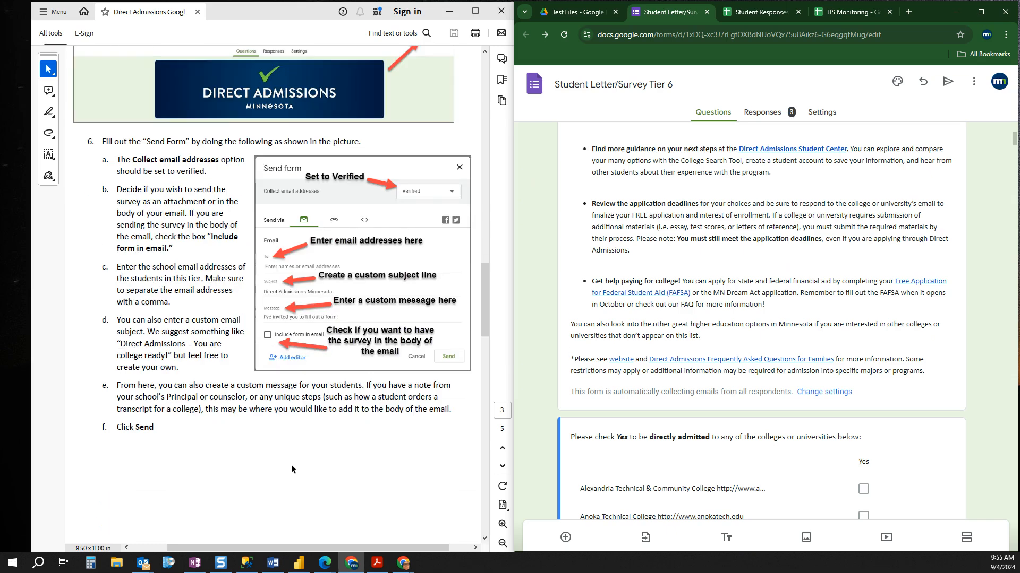
scroll(302, 465, down, 8)
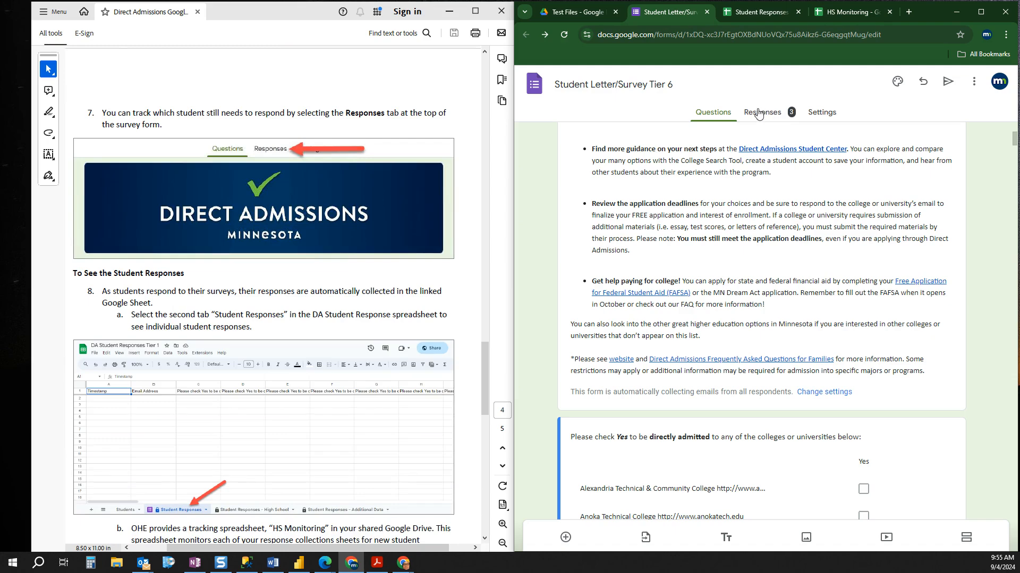
click(765, 113)
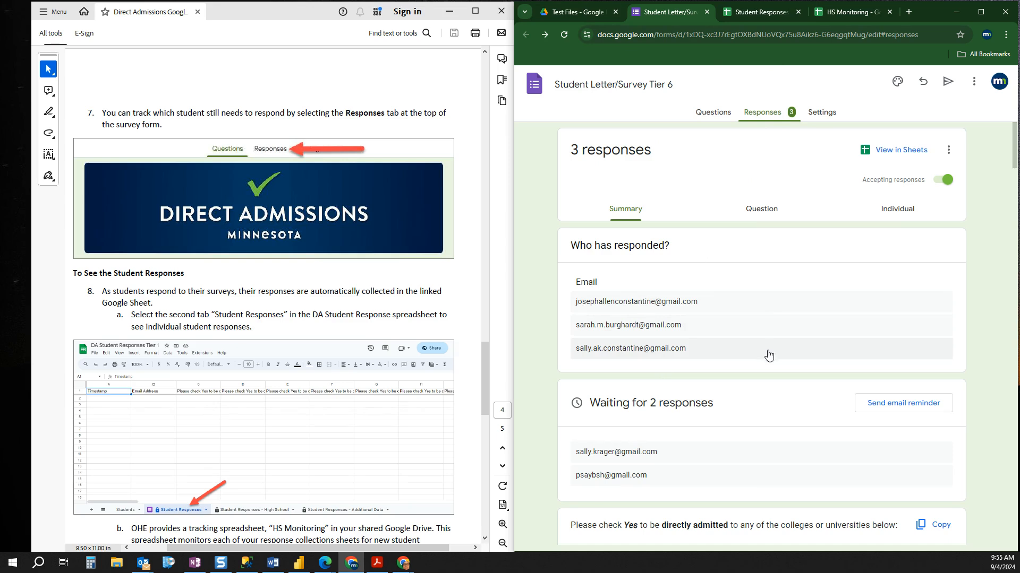
scroll(769, 355, down, 4)
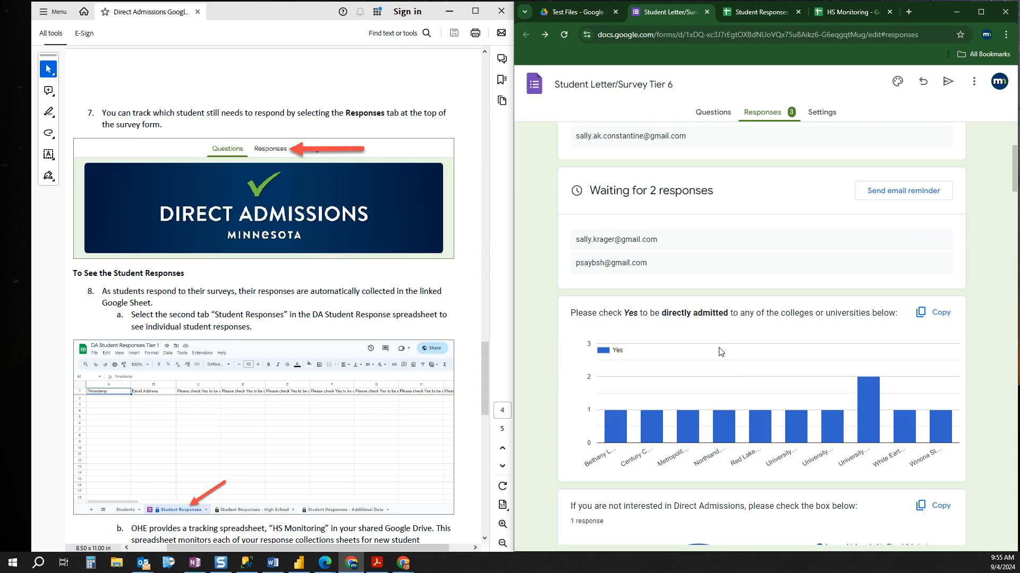
scroll(721, 355, up, 3)
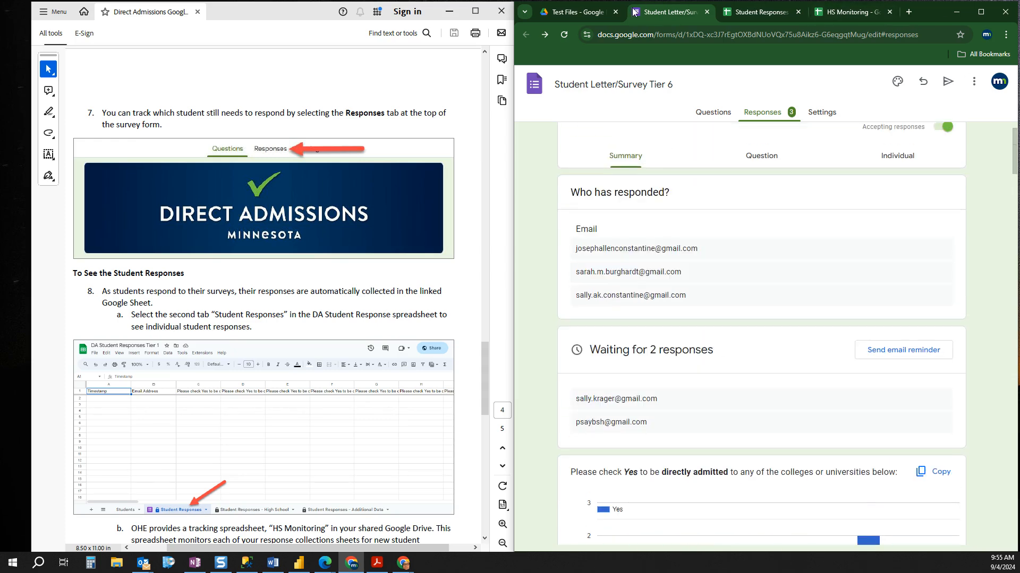
Step: Locate the Student Responses Tier 6 file in the Test Files folder and bring up that spreadsheet's Student Responses sheet
click(580, 16)
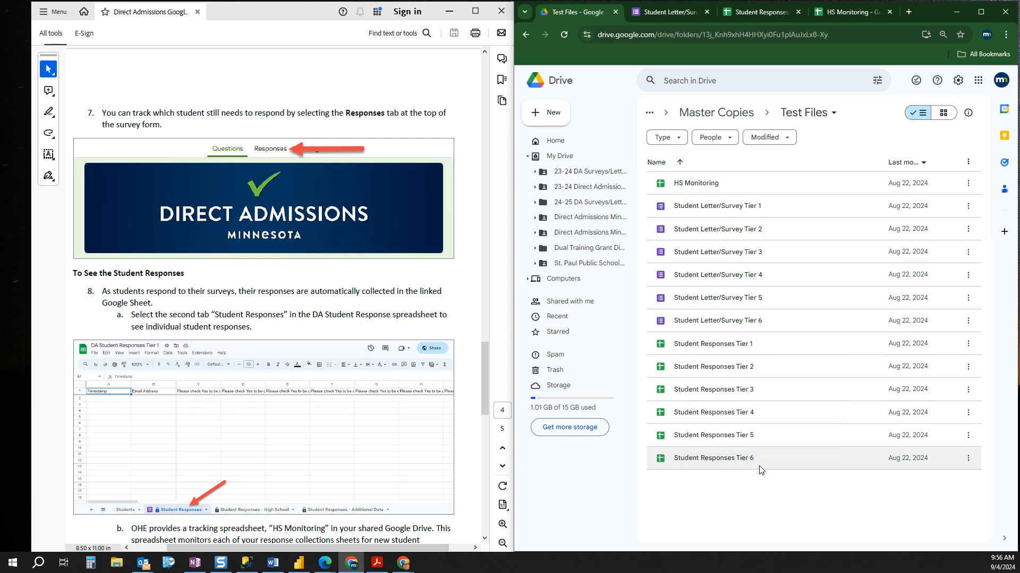
mouse_move(673, 467)
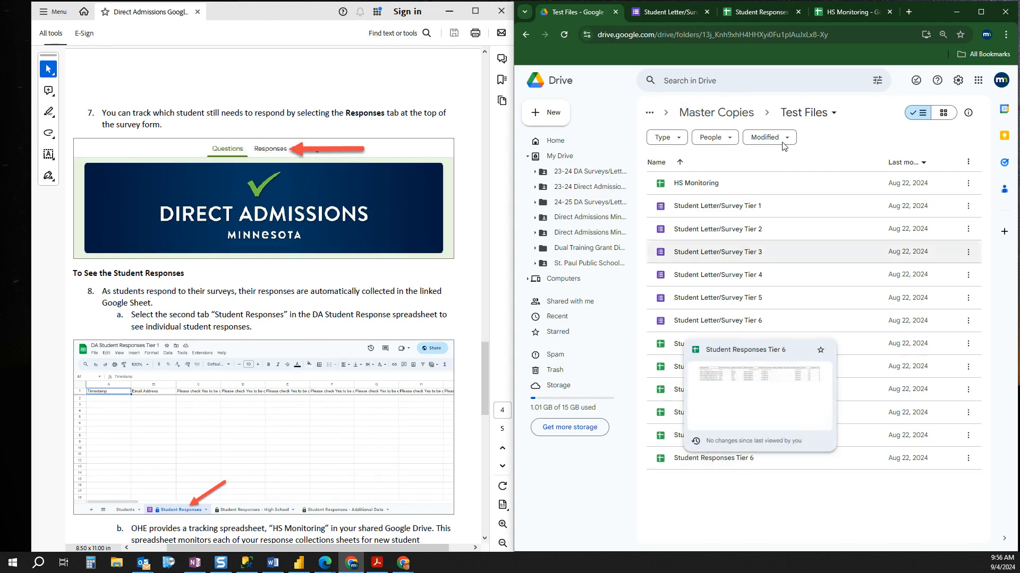
click(755, 15)
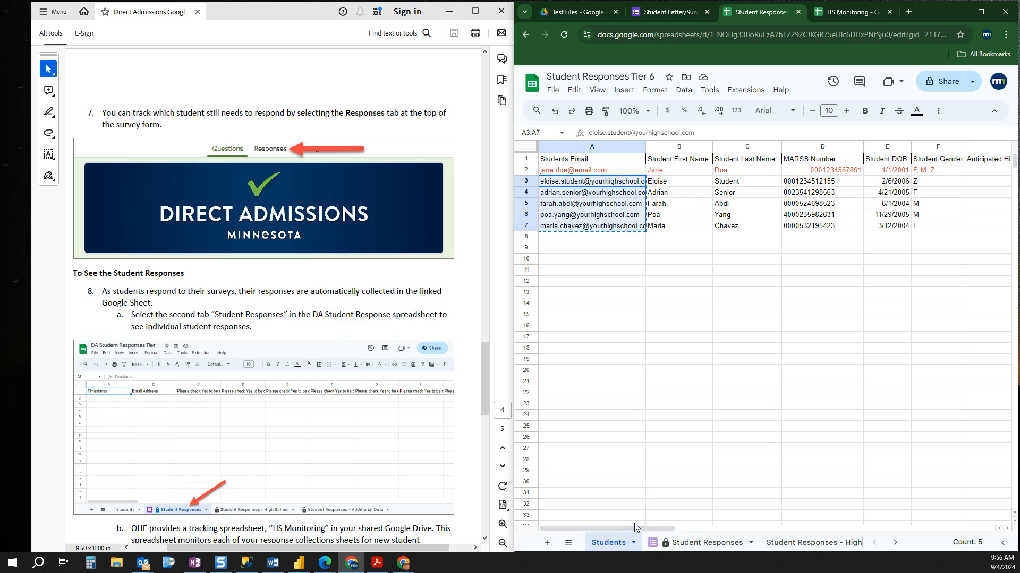
drag(634, 524, 646, 527)
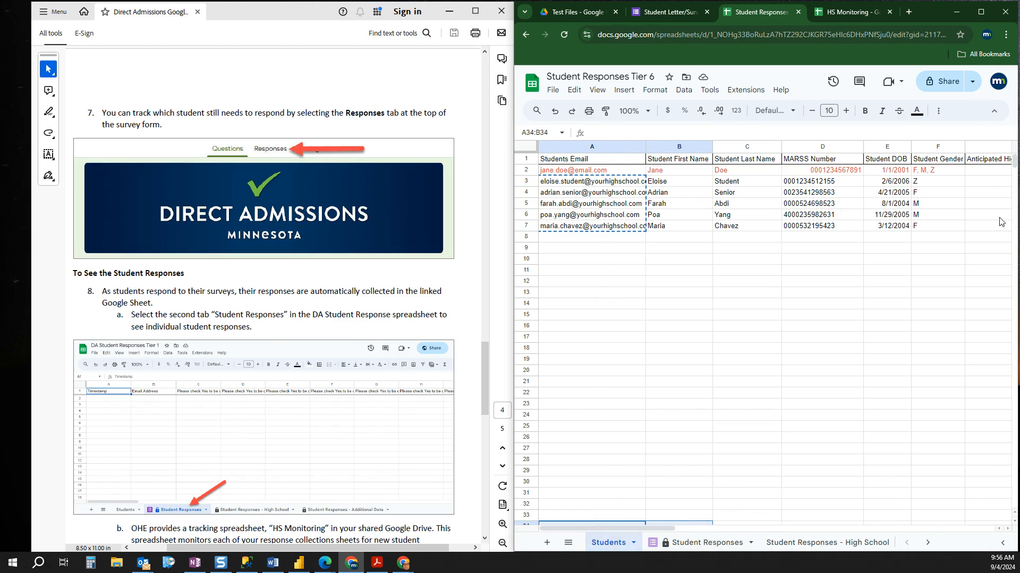
click(697, 543)
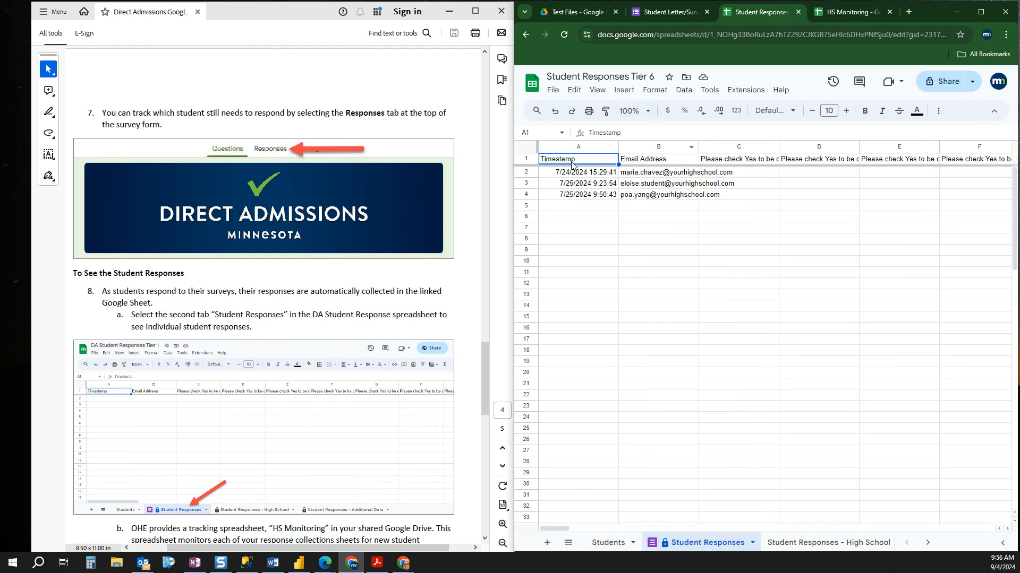
Step: Examine the students' answers across the college columns, checking the full heading of column H and the answer recorded beneath it
drag(553, 530, 586, 519)
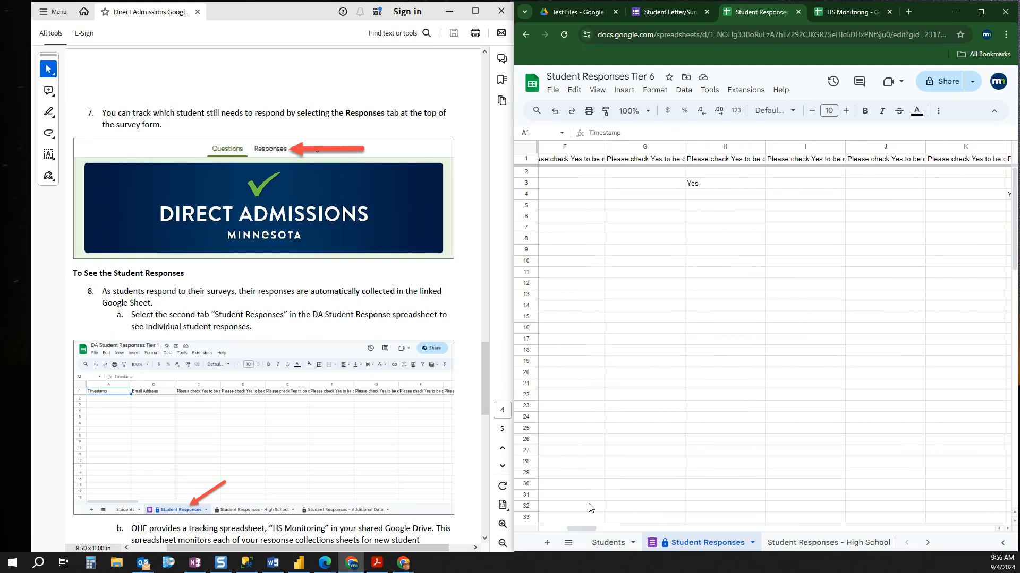
click(728, 162)
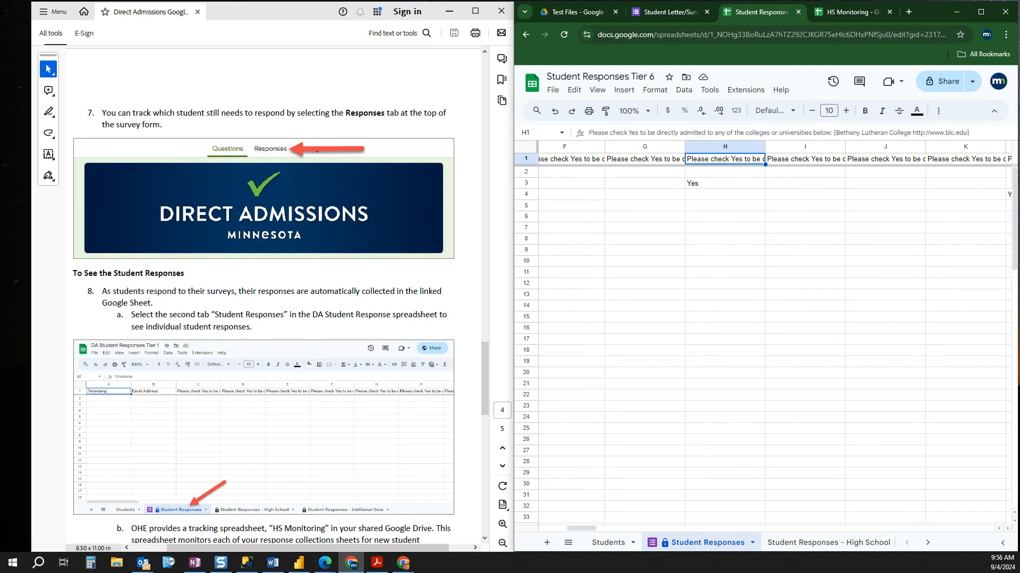
click(727, 186)
click(726, 165)
drag(565, 531, 486, 479)
Step: Read instruction step 8b, bring up the HS Monitoring spreadsheet and select the sample high schools in A2:A7
scroll(409, 440, down, 5)
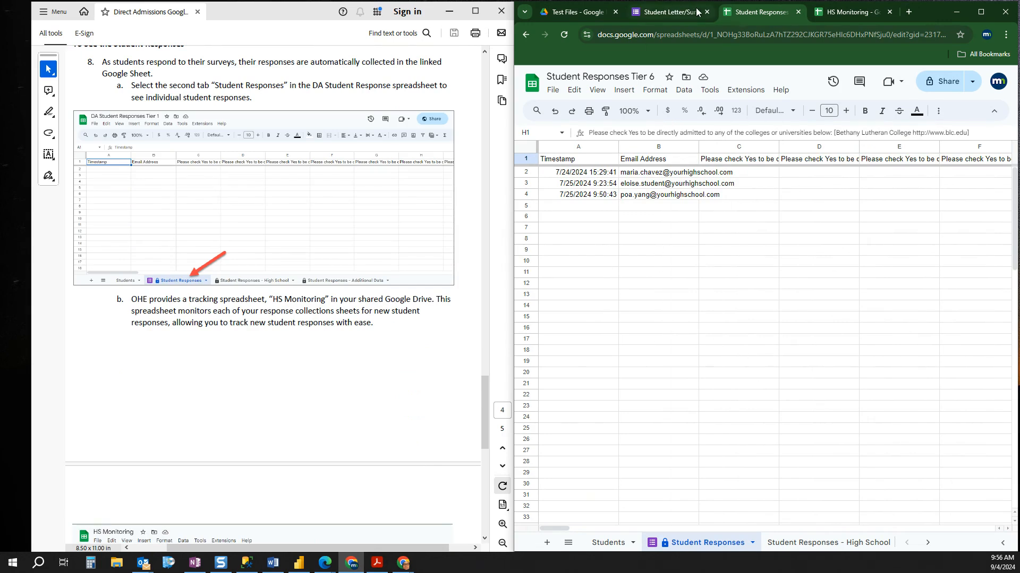
click(585, 13)
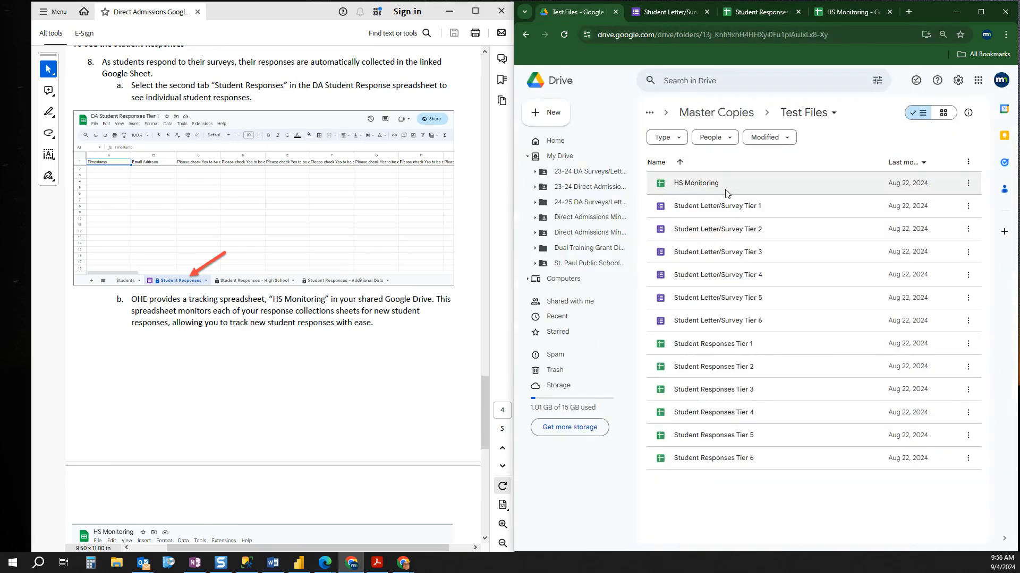
click(841, 14)
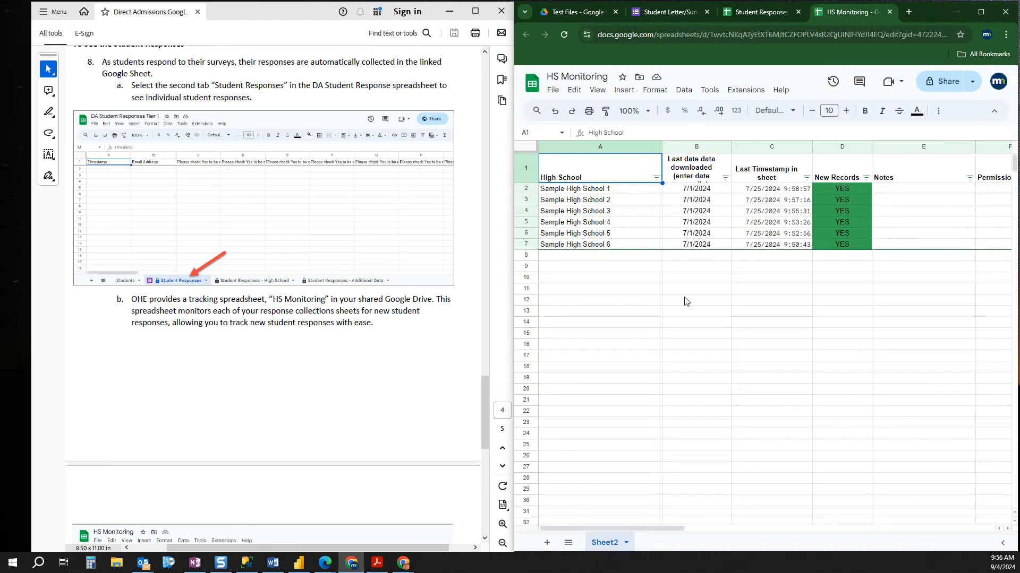
drag(630, 191, 638, 249)
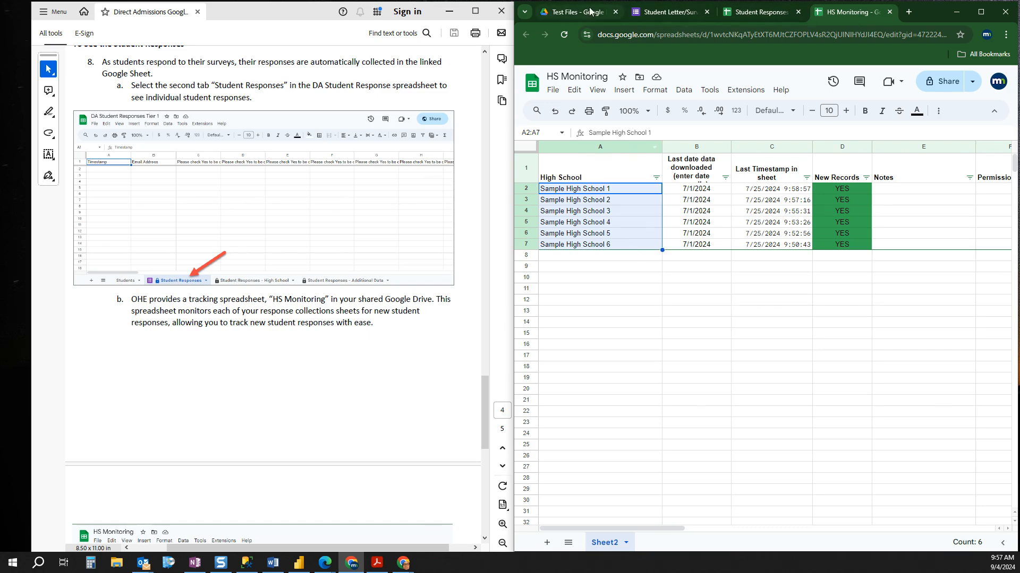
Step: Point out the Student Responses Tier 1 file in Drive, and check Sample High School 1's download date and last timestamp in HS Monitoring
click(578, 11)
click(692, 347)
mouse_move(692, 347)
mouse_down()
mouse_move(685, 452)
mouse_move(685, 340)
mouse_move(688, 350)
mouse_up()
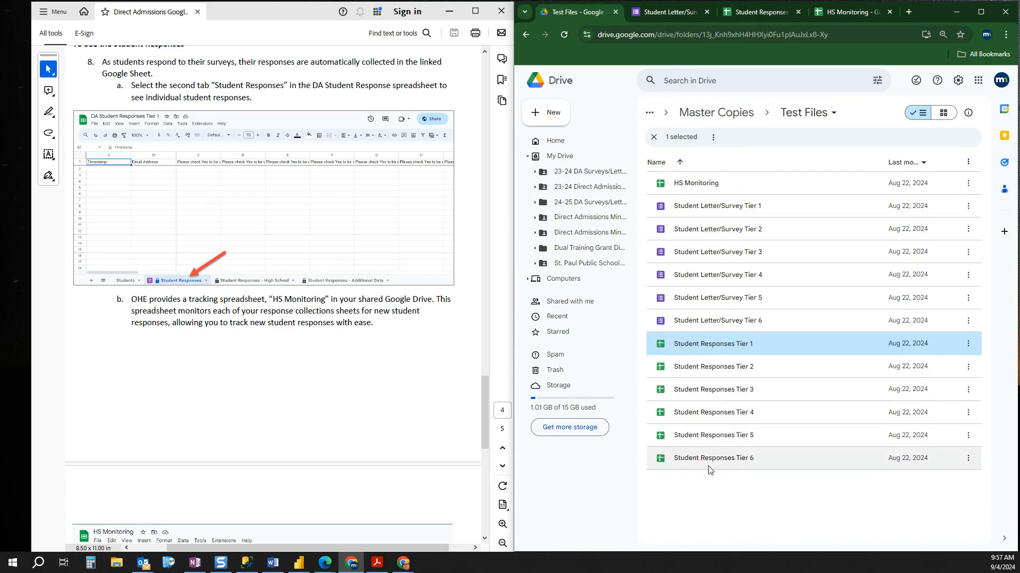
click(861, 14)
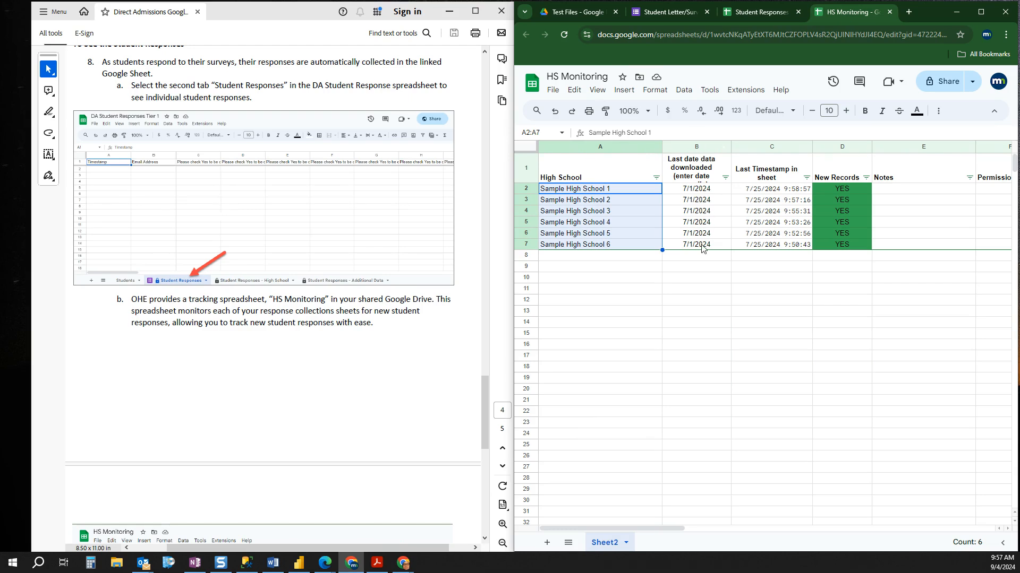
click(701, 192)
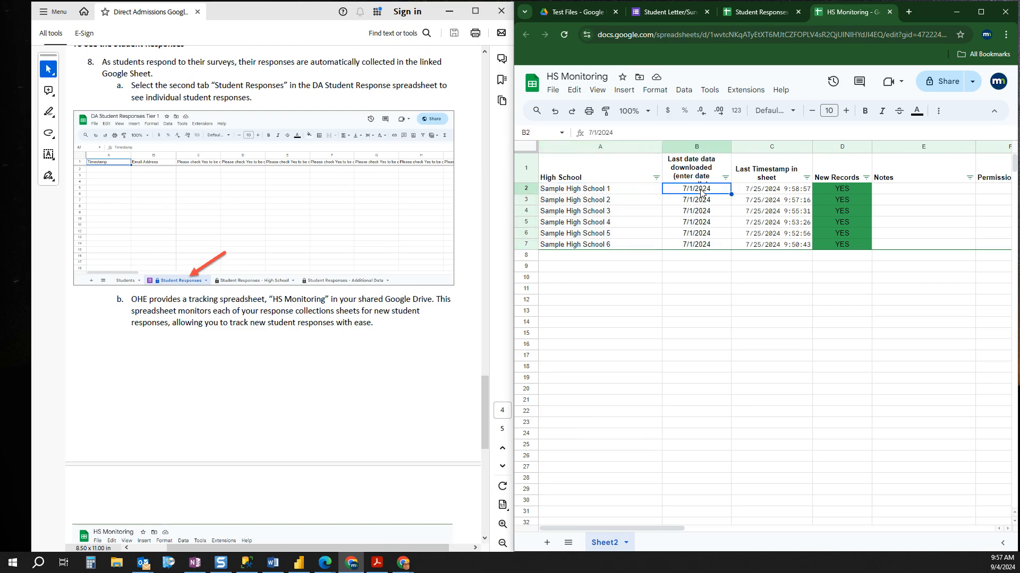
click(788, 196)
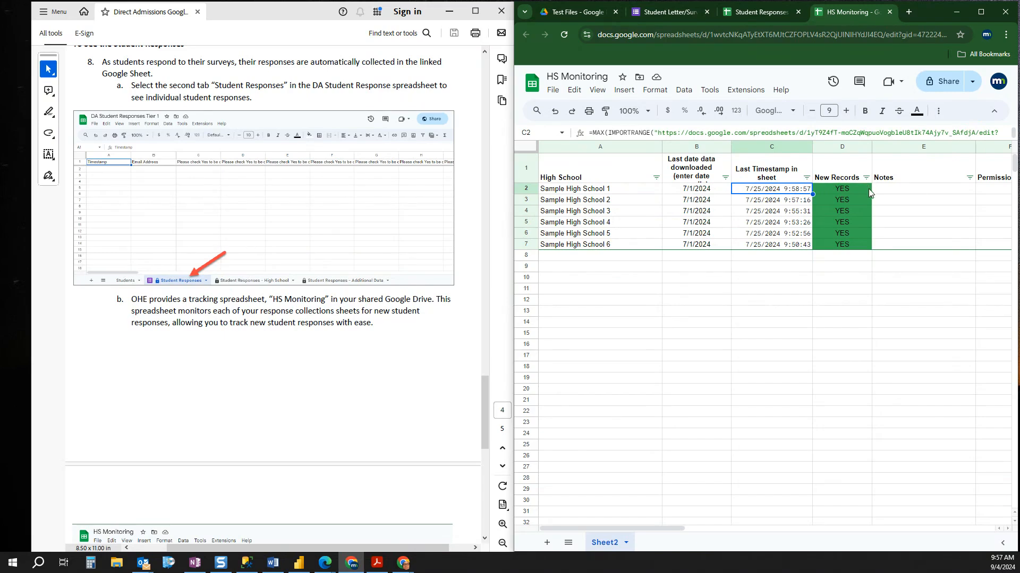
Step: Set the last date data downloaded for Sample High School 1 to 8/1/2024
click(700, 192)
text(0801)
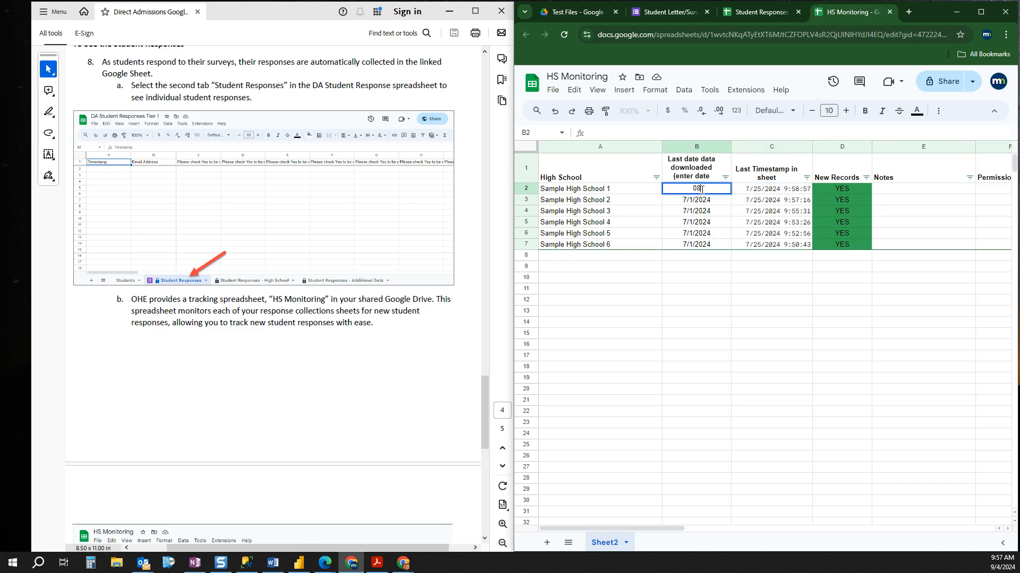
key(BackSpace)
key(BackSpace)
text(/01/2024)
key(Tab)
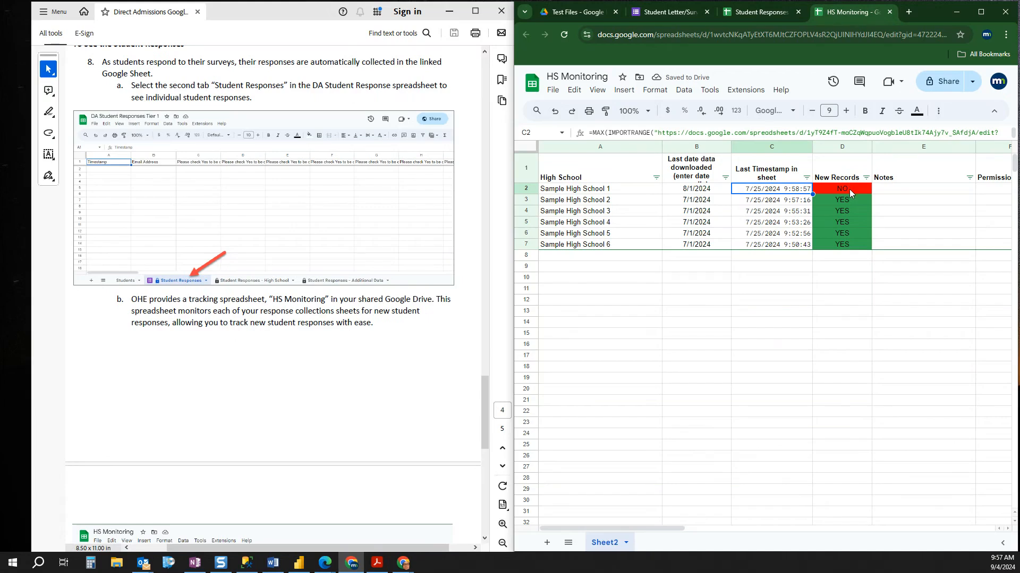
click(685, 192)
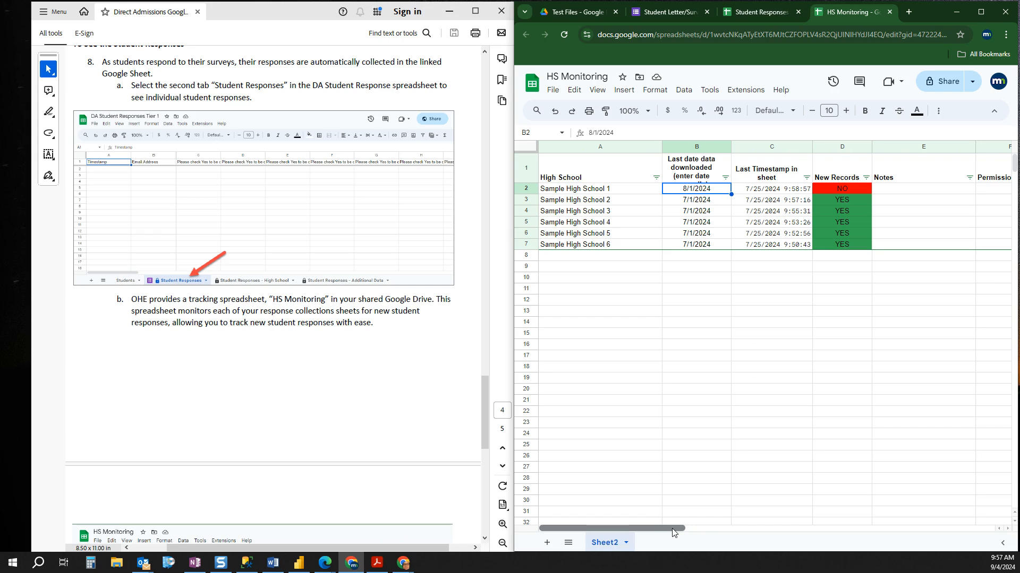
Step: Enter "Yes Download" in the Permissions column for Sample High School 1
drag(672, 533, 700, 526)
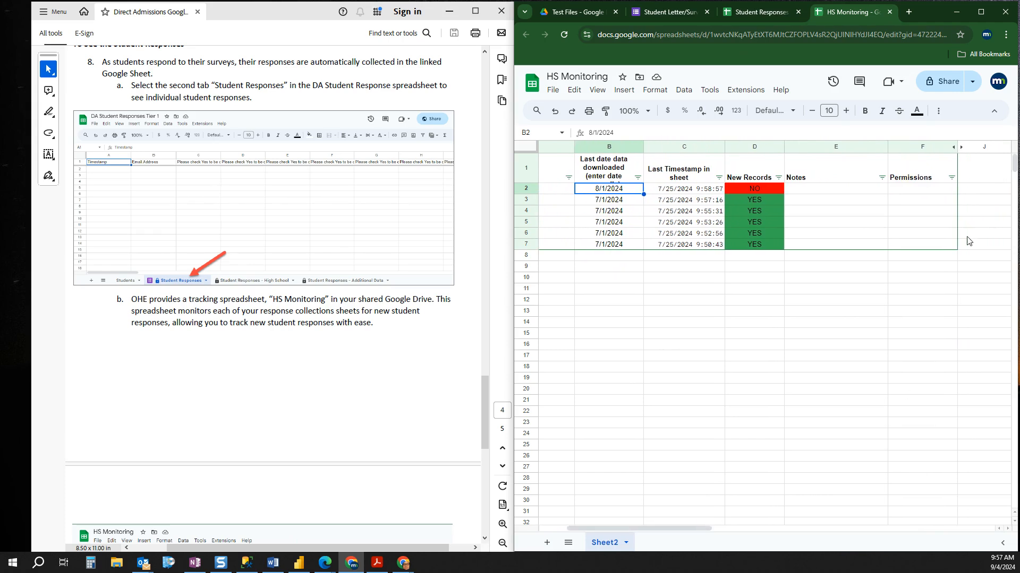
click(915, 193)
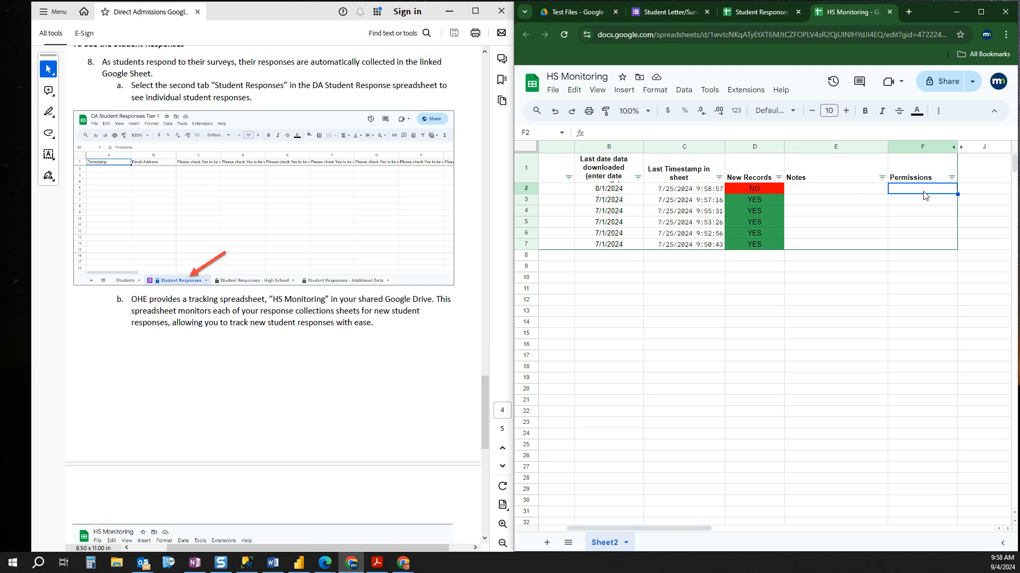
text(Yers)
text(s)
text( Down)
text(load)
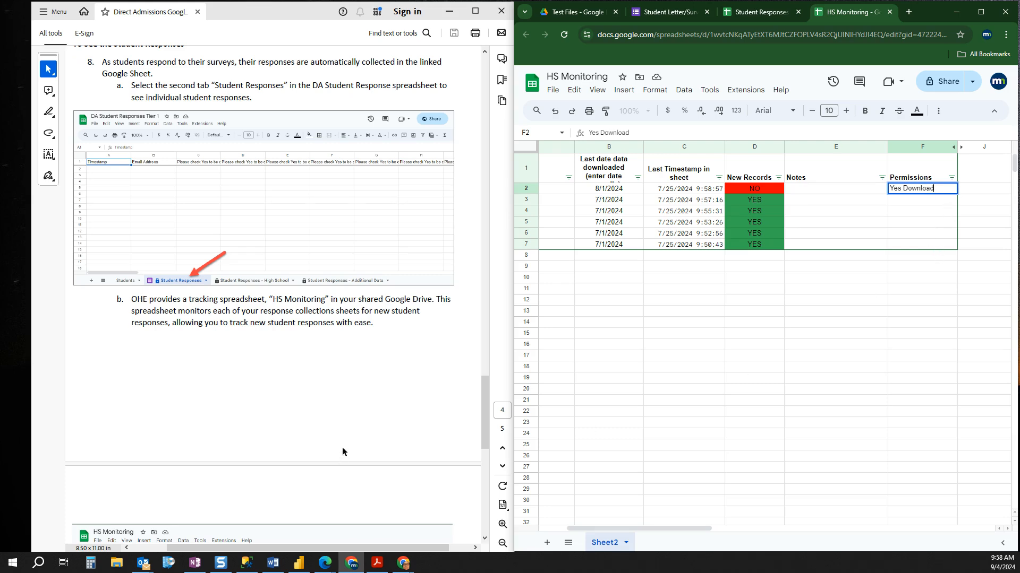
drag(656, 528, 618, 534)
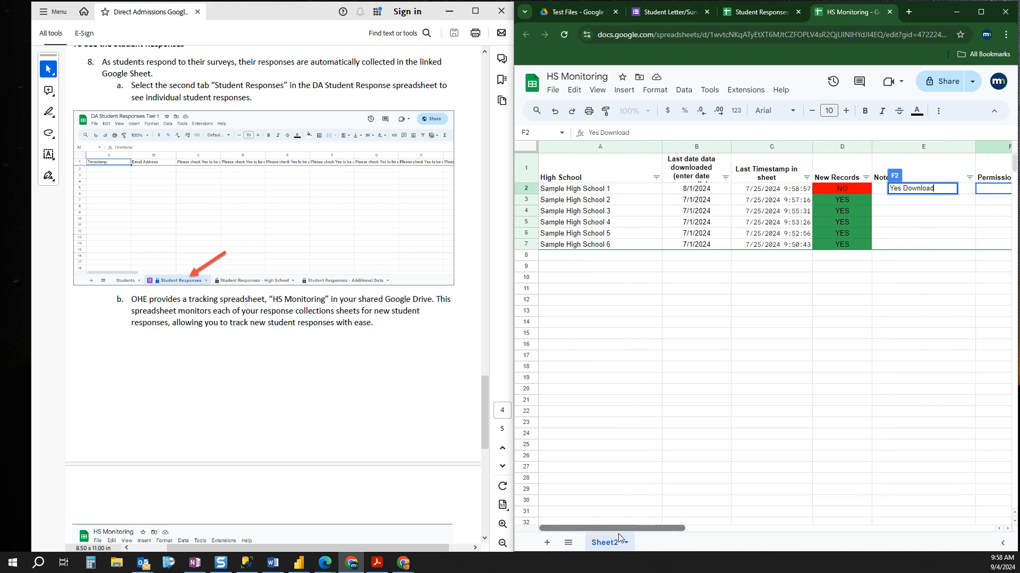
click(964, 271)
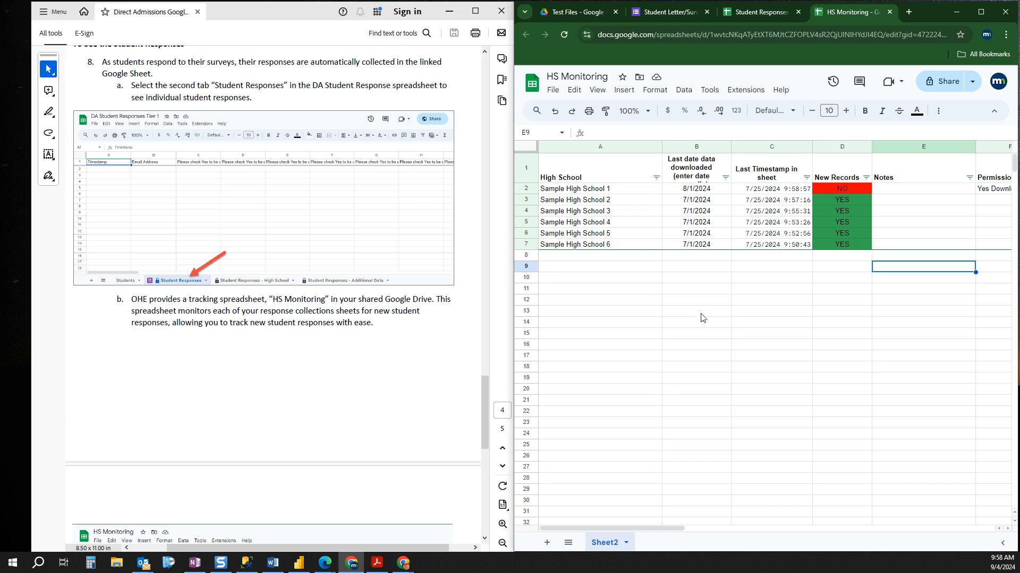
Step: Read the remaining PDF instructions on HS Monitoring and sending student responses to OHE, and select the contact e-mail in step 9b
scroll(361, 343, down, 3)
scroll(368, 345, down, 4)
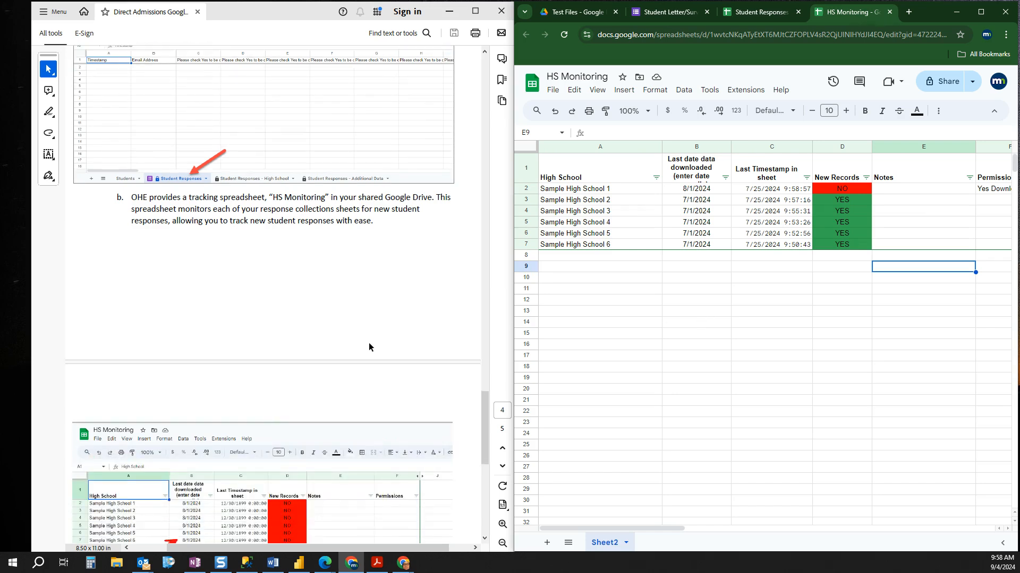
scroll(370, 346, down, 5)
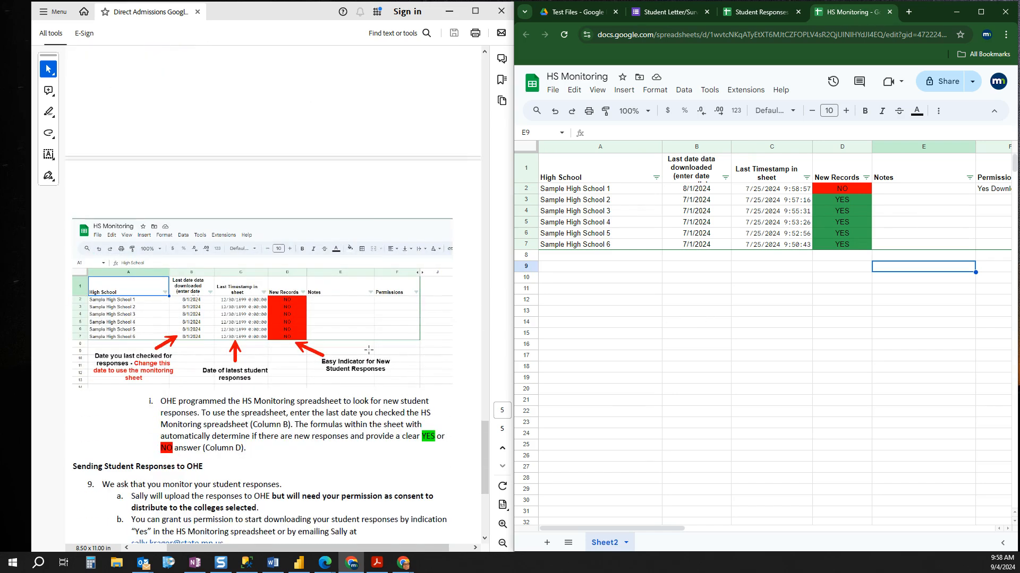
scroll(368, 350, down, 3)
scroll(369, 350, down, 4)
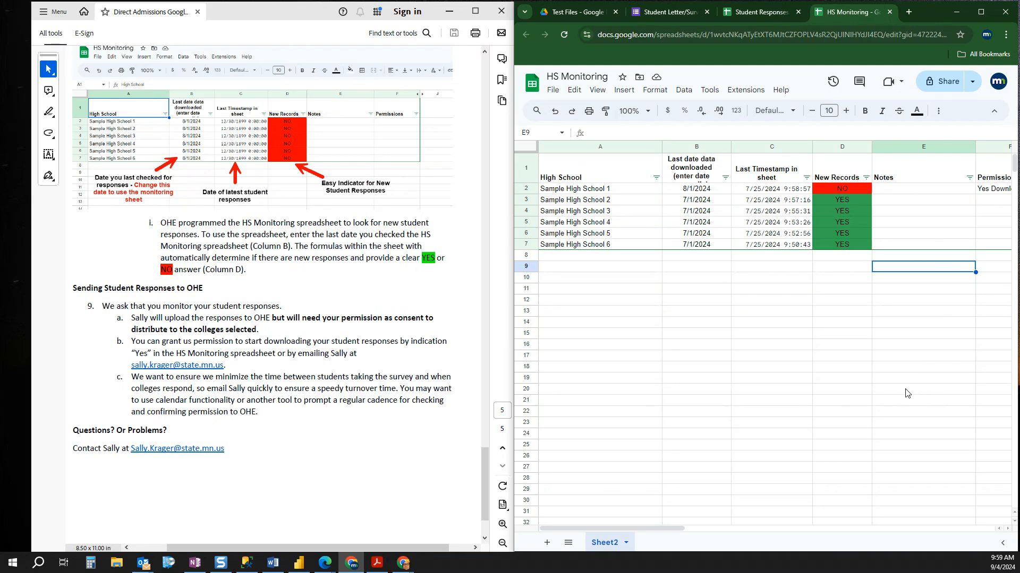
drag(227, 367, 127, 367)
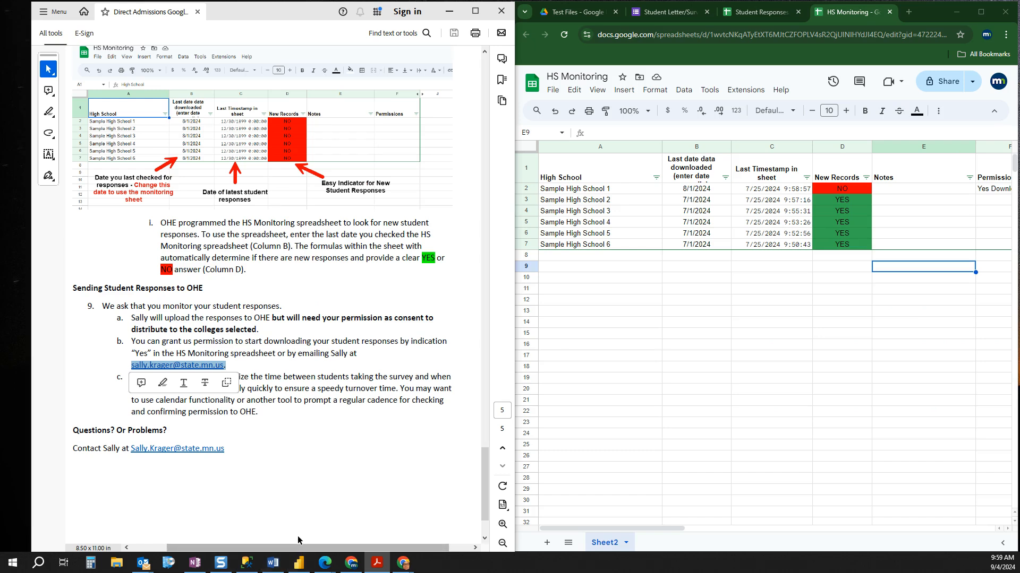